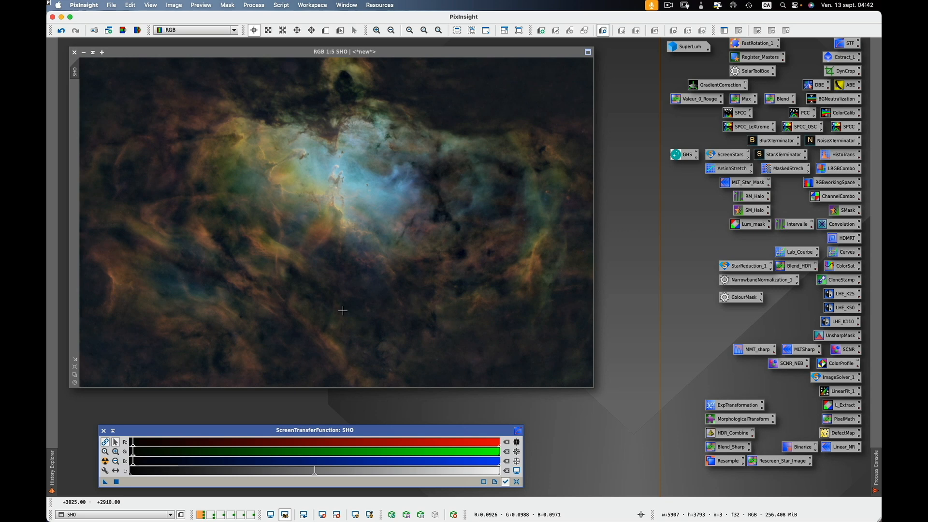
Switch to the second workspace and restore the iconized SII, Ha and OIII images to examine them.
{"action": "left_click", "coordinate": [213, 517]}
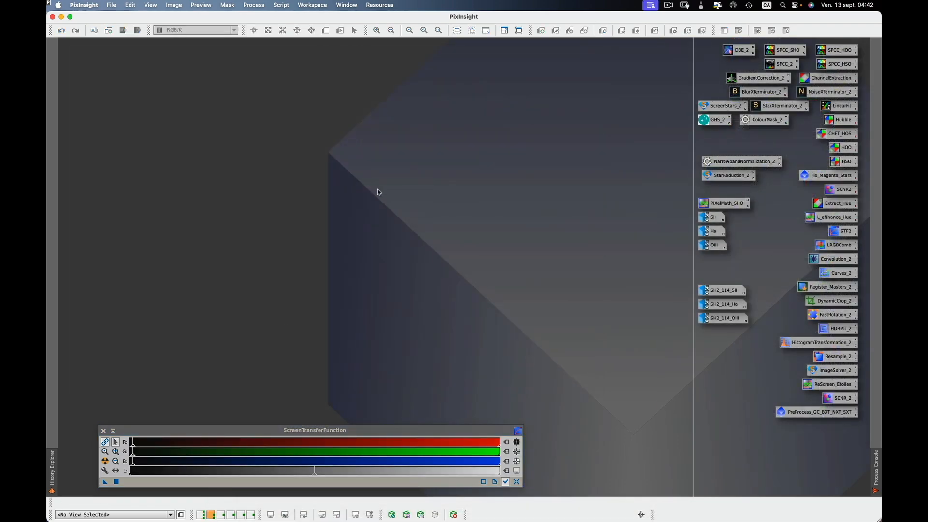
{"action": "double_click", "coordinate": [714, 218]}
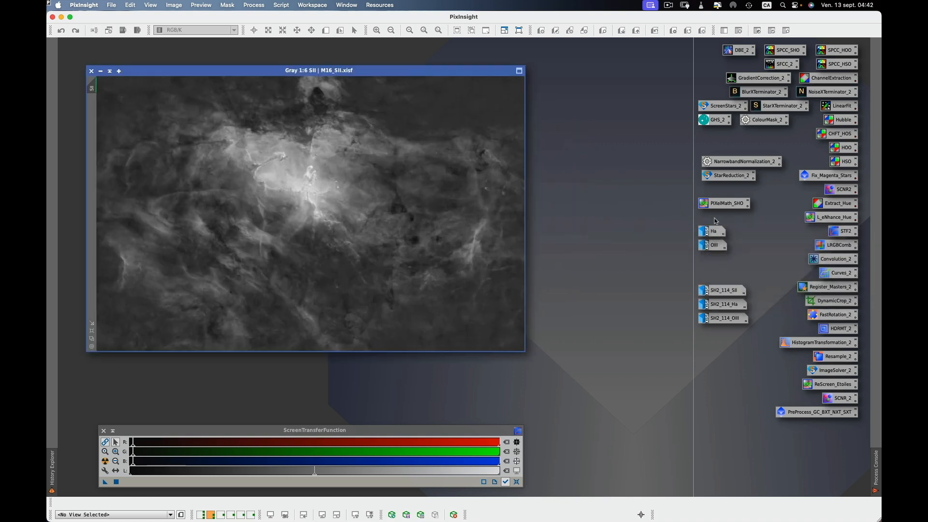
{"action": "double_click", "coordinate": [713, 232]}
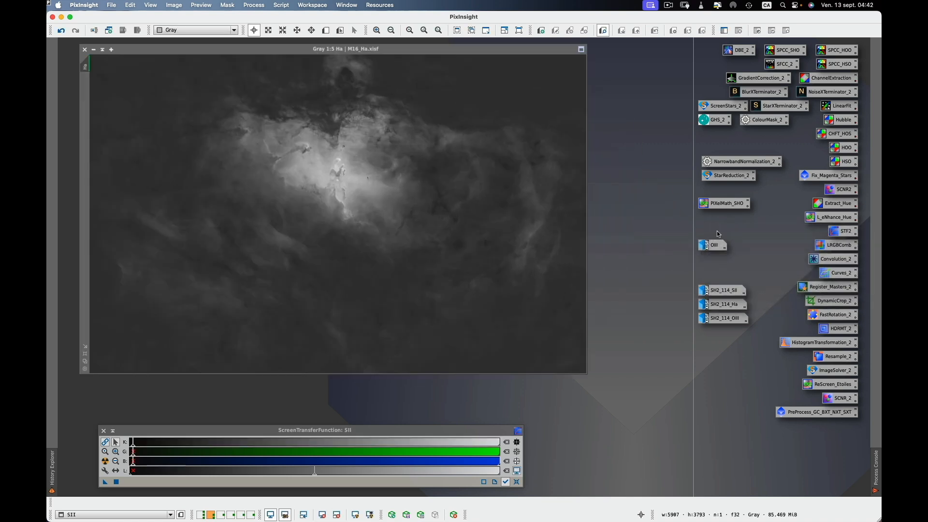
{"action": "left_click", "coordinate": [718, 249]}
{"action": "double_click", "coordinate": [717, 247]}
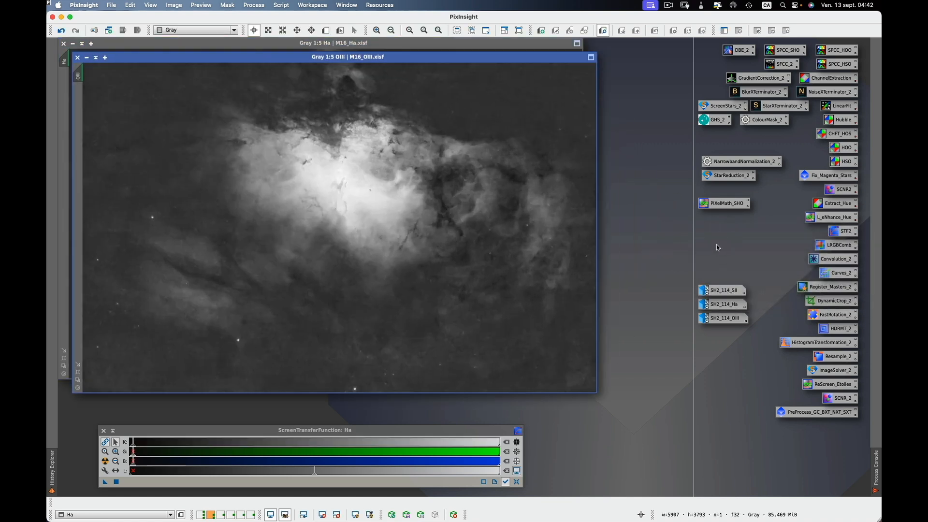
Iconize the OIII, Ha and SII images again to clear the workspace.
{"action": "left_click", "coordinate": [87, 58]}
{"action": "left_click", "coordinate": [73, 44]}
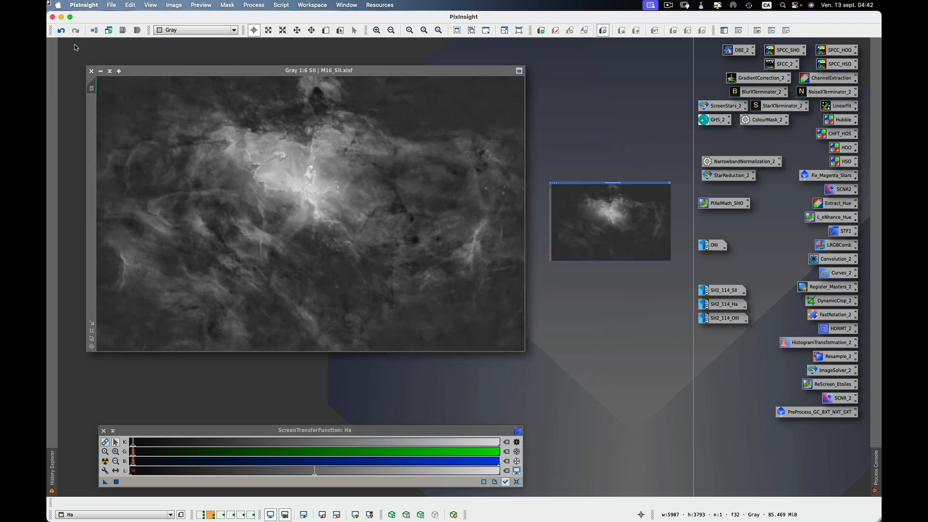
{"action": "left_click", "coordinate": [101, 71]}
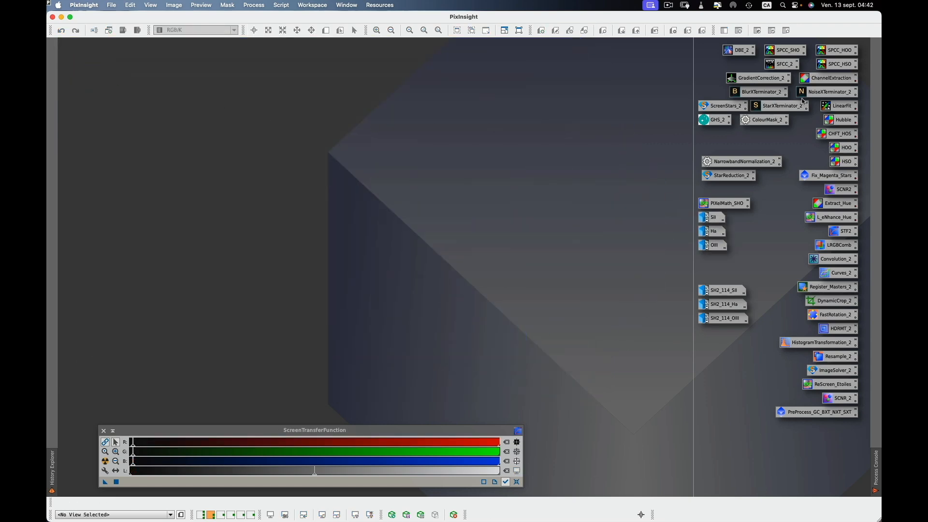
Combine SII, Ha and OIII as red, green and blue with the Hubble ChannelCombination preset, and auto-stretch the new image's display.
{"action": "double_click", "coordinate": [846, 124]}
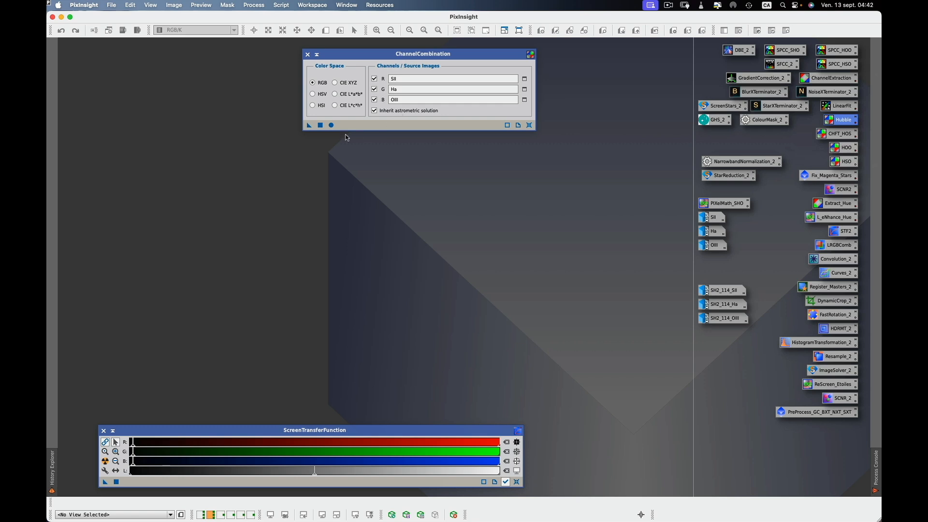
{"action": "left_click", "coordinate": [332, 126]}
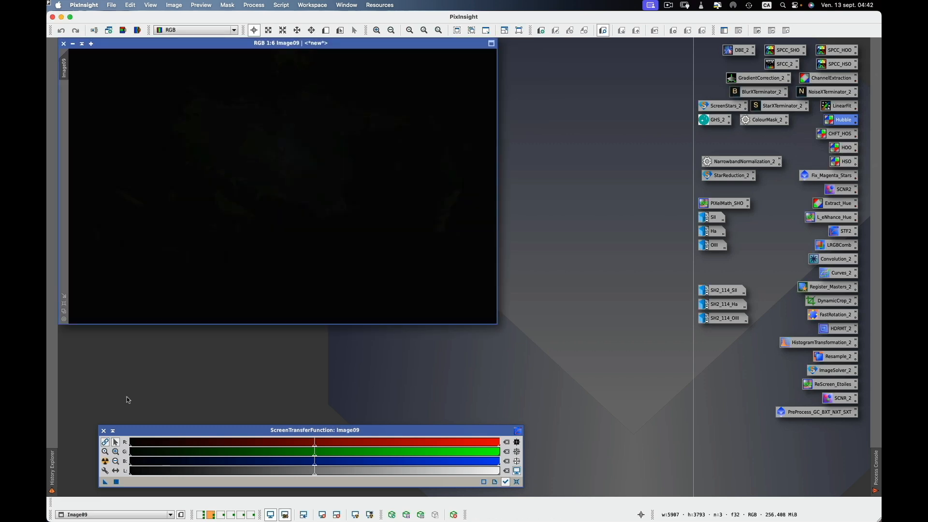
{"action": "left_click", "coordinate": [121, 431]}
{"action": "left_click", "coordinate": [105, 461]}
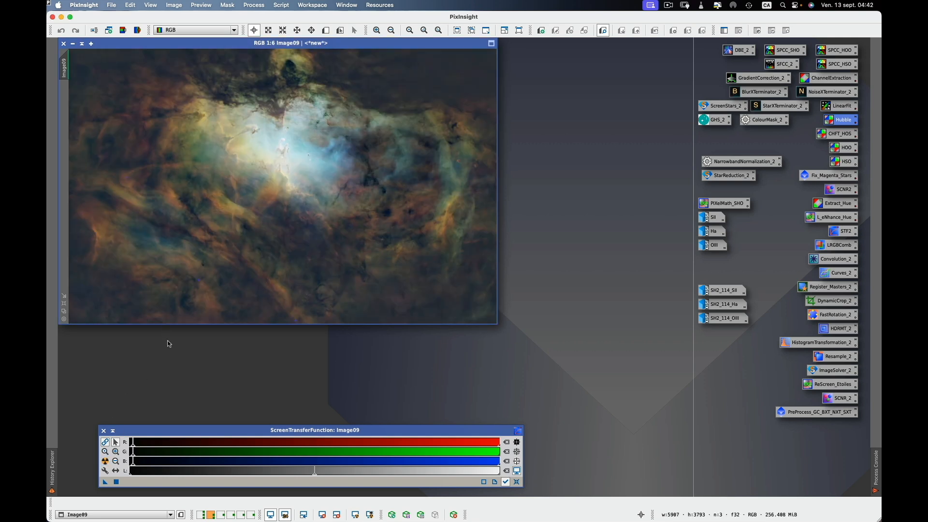
Compare the unlinked and linked channel auto-stretches of the combined image, finishing with the linked one.
{"action": "left_click", "coordinate": [106, 443]}
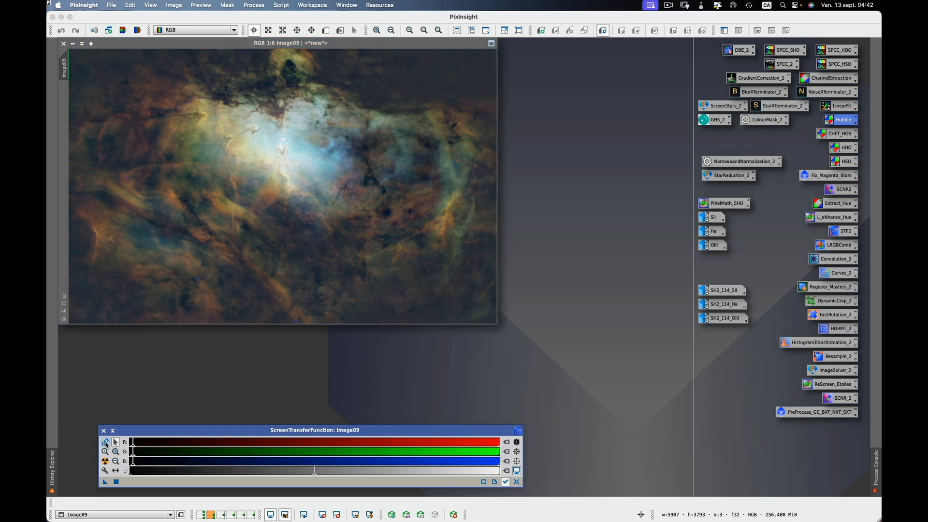
{"action": "left_click", "coordinate": [105, 461]}
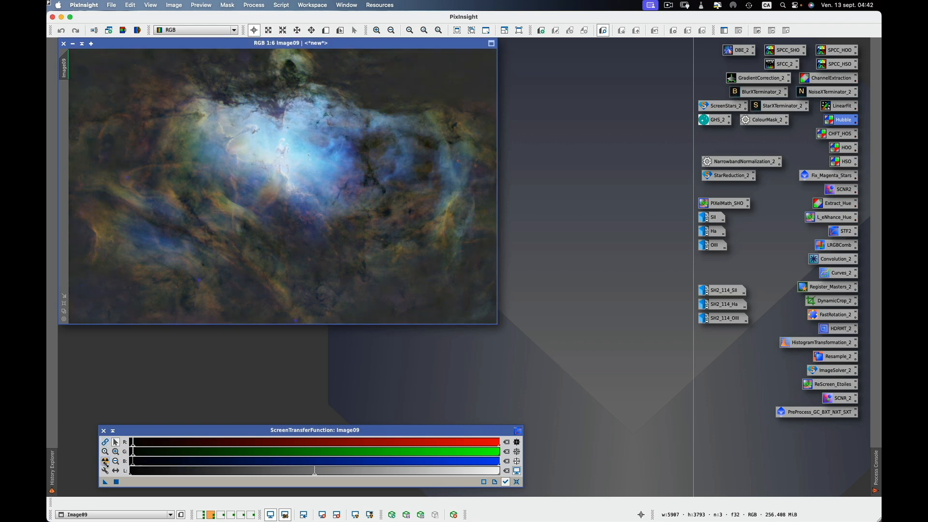
{"action": "left_click", "coordinate": [105, 444]}
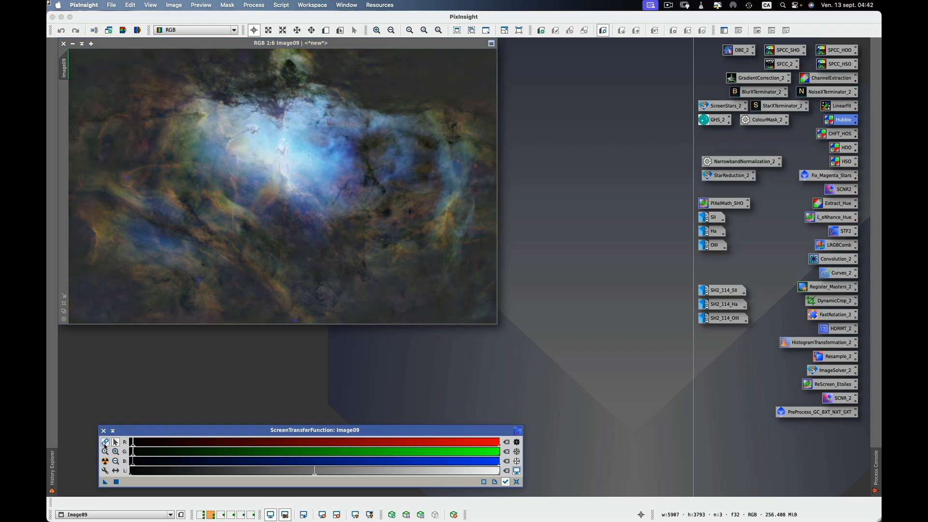
{"action": "left_click", "coordinate": [105, 461]}
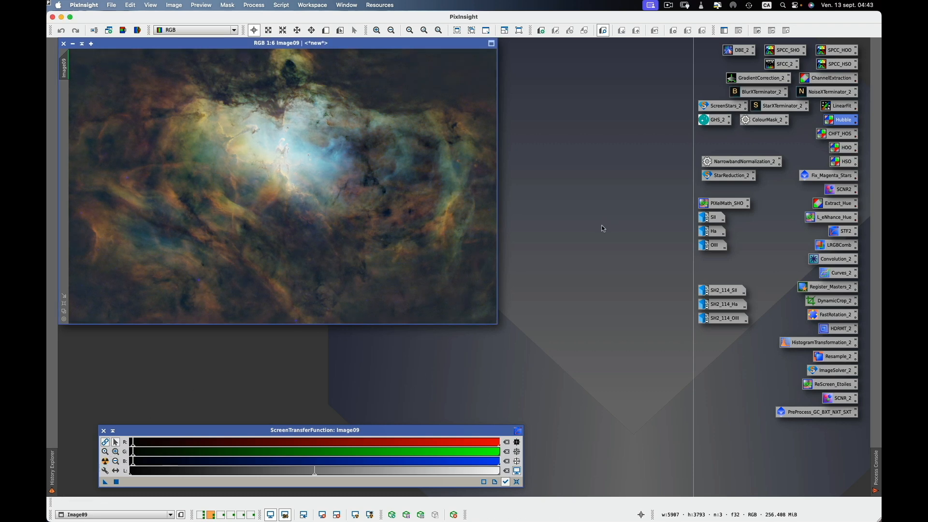
Open the PixelMath_SHO process and review its red, green and blue channel expressions.
{"action": "double_click", "coordinate": [735, 204]}
{"action": "left_click_drag", "start_coordinate": [617, 246], "coordinate": [629, 94]}
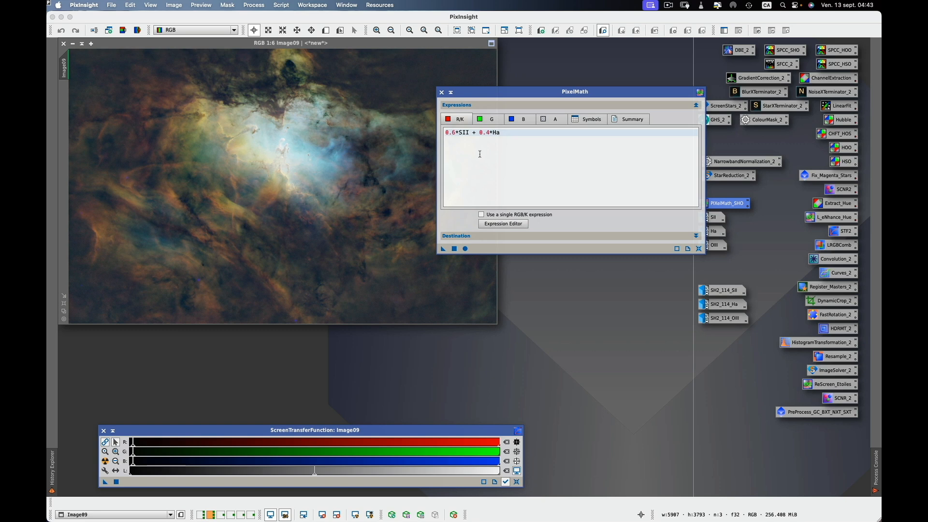
{"action": "left_click", "coordinate": [491, 119]}
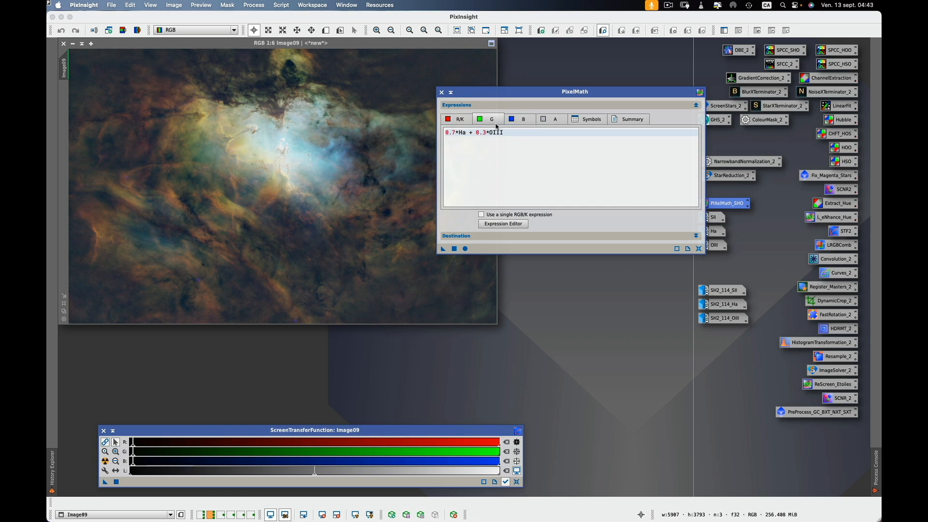
{"action": "left_click", "coordinate": [527, 119]}
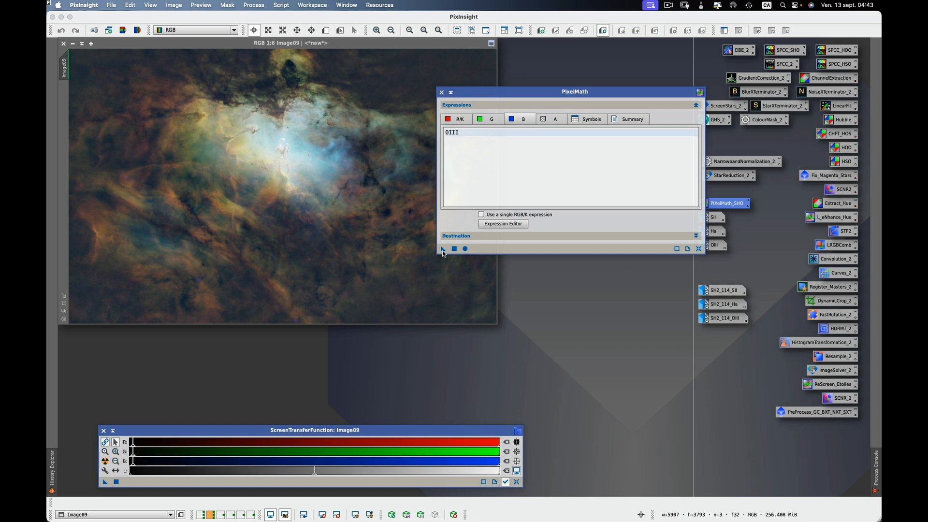
Set PixelMath to create a new image in RGB Color, apply it to the combined image, and close PixelMath.
{"action": "left_click", "coordinate": [696, 237]}
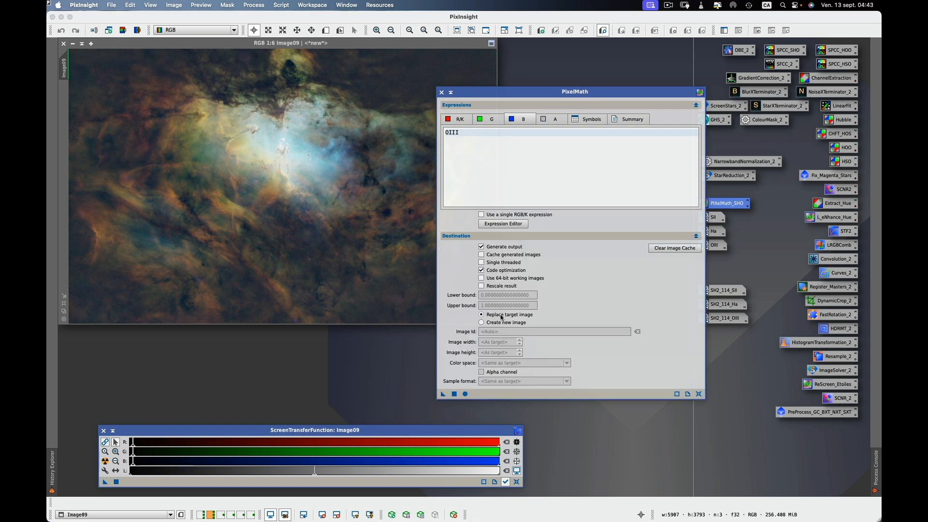
{"action": "left_click", "coordinate": [481, 322]}
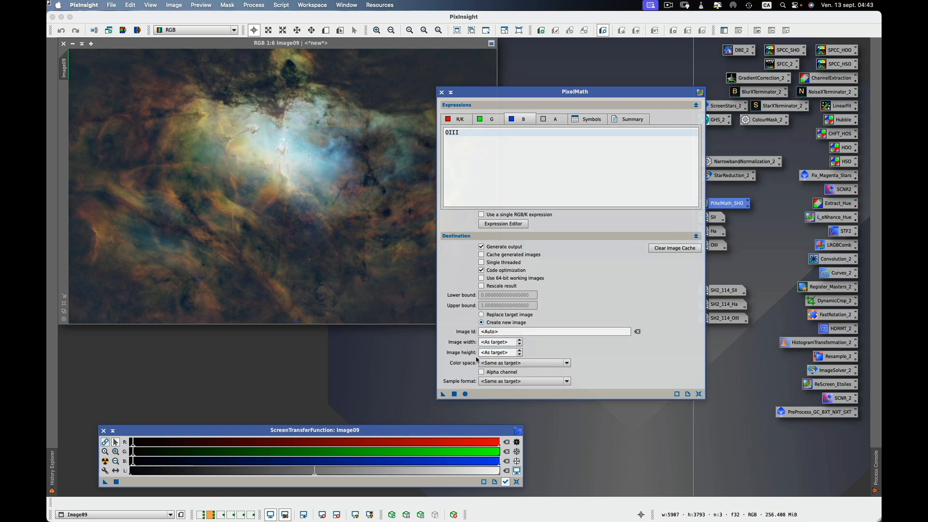
{"action": "left_click", "coordinate": [525, 366]}
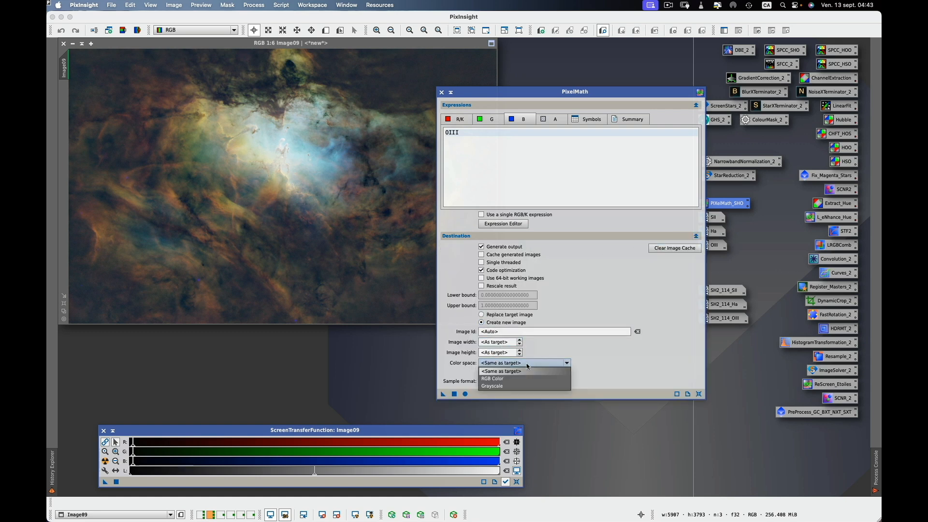
{"action": "left_click", "coordinate": [507, 381]}
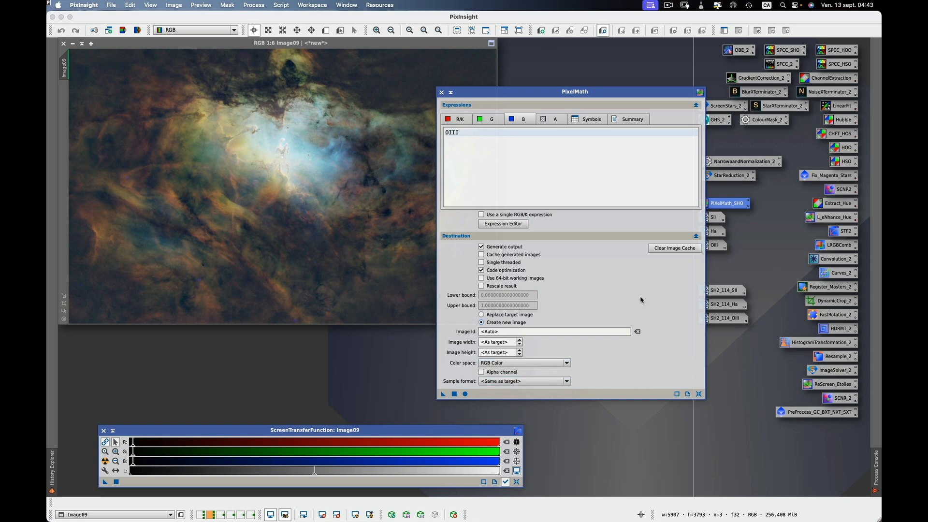
{"action": "left_click", "coordinate": [696, 237]}
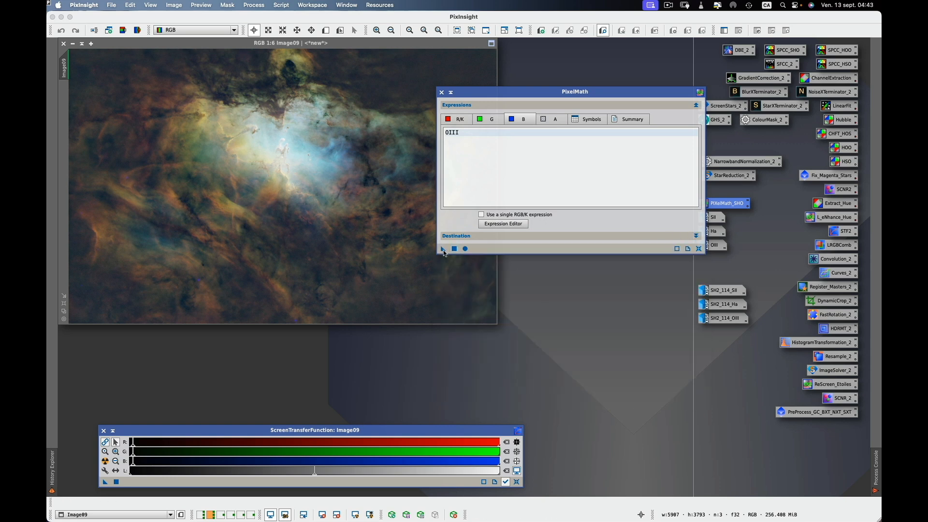
{"action": "left_click_drag", "start_coordinate": [382, 261], "coordinate": [382, 260]}
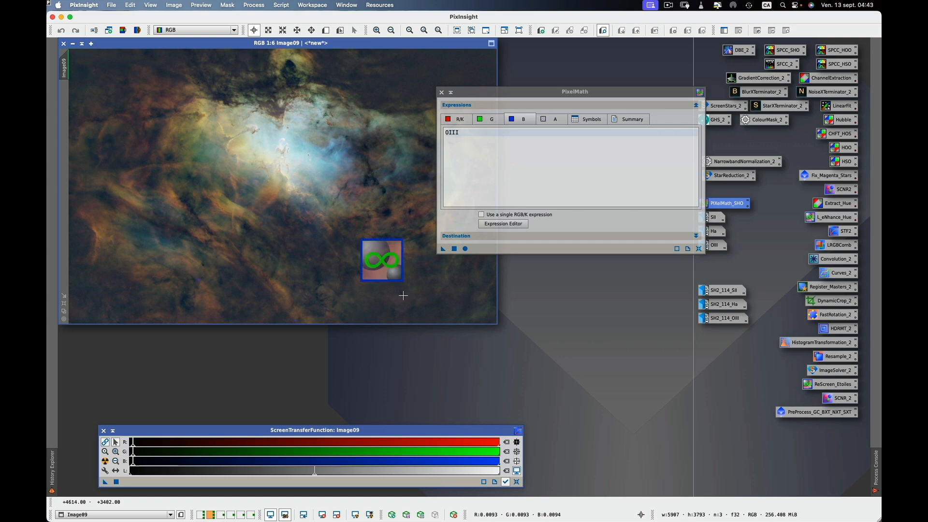
{"action": "left_click", "coordinate": [441, 92]}
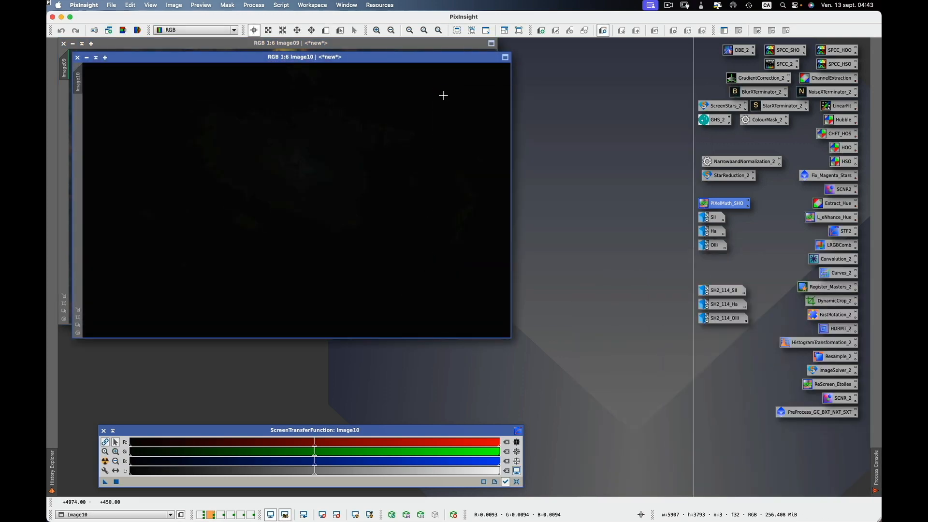
Compare the linked and unlinked auto-stretches on the PixelMath image, and close both combined color images.
{"action": "left_click", "coordinate": [105, 461]}
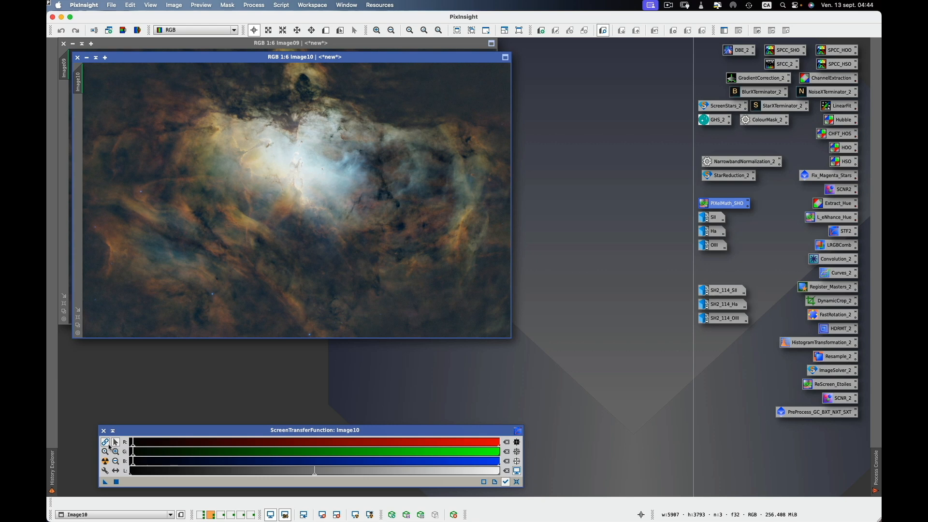
{"action": "left_click", "coordinate": [106, 443]}
{"action": "left_click", "coordinate": [106, 462]}
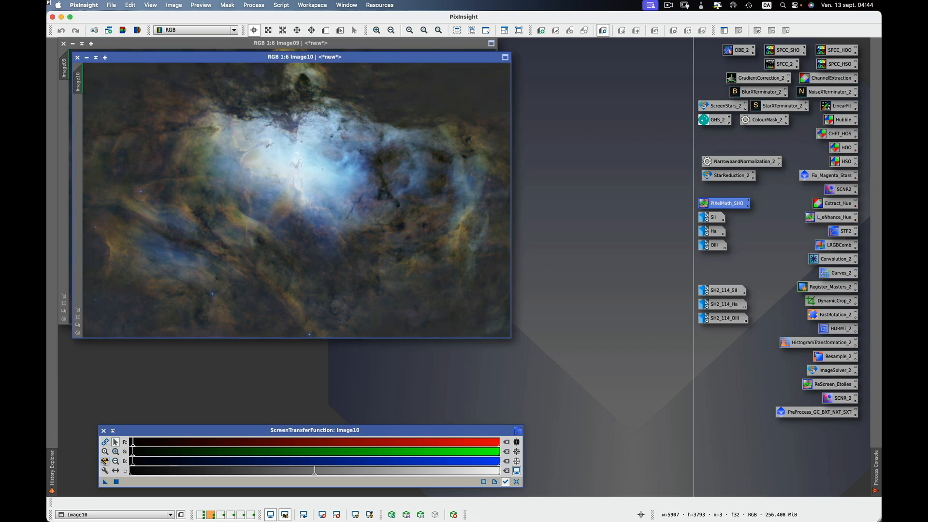
{"action": "left_click", "coordinate": [105, 442]}
{"action": "left_click", "coordinate": [105, 462]}
{"action": "left_click", "coordinate": [78, 58]}
{"action": "left_click", "coordinate": [63, 44]}
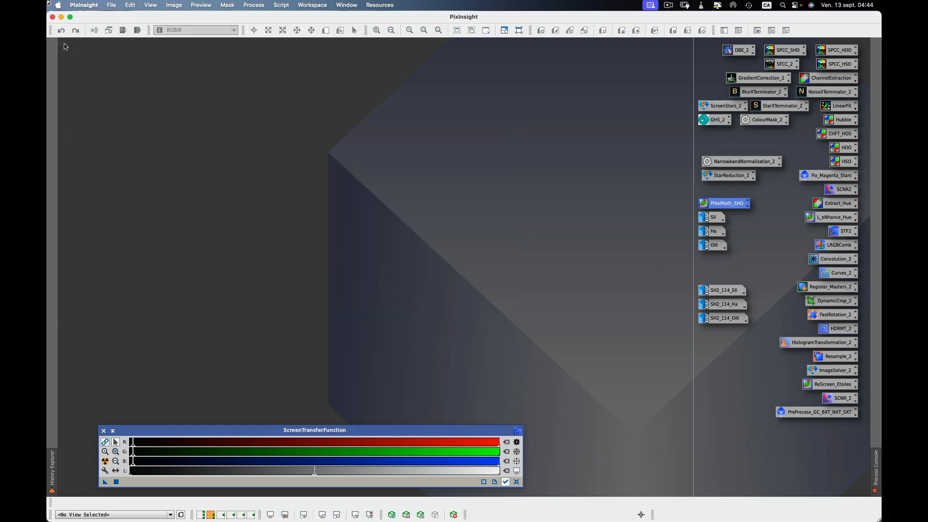
Launch the NBColourMapper utility script and reset it to clear its layers.
{"action": "left_click", "coordinate": [281, 6]}
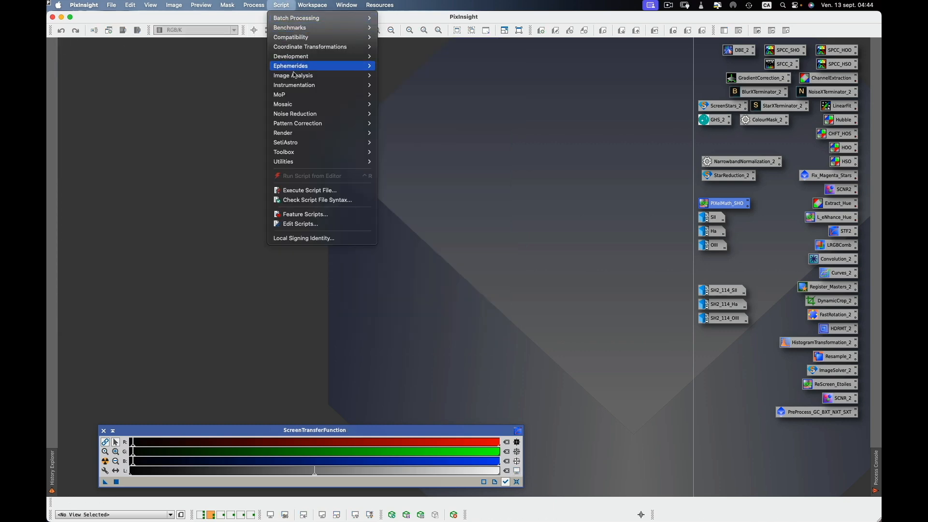
{"action": "mouse_move", "coordinate": [299, 162]}
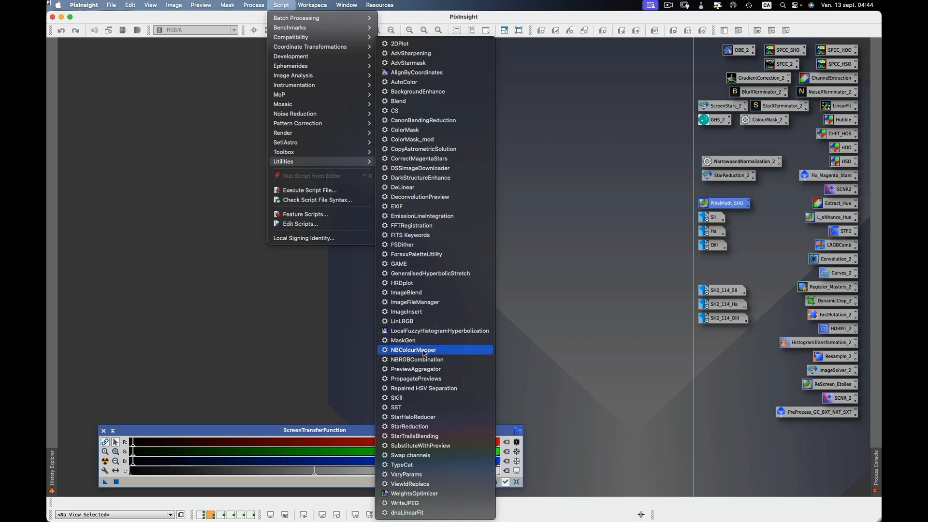
{"action": "left_click", "coordinate": [441, 351]}
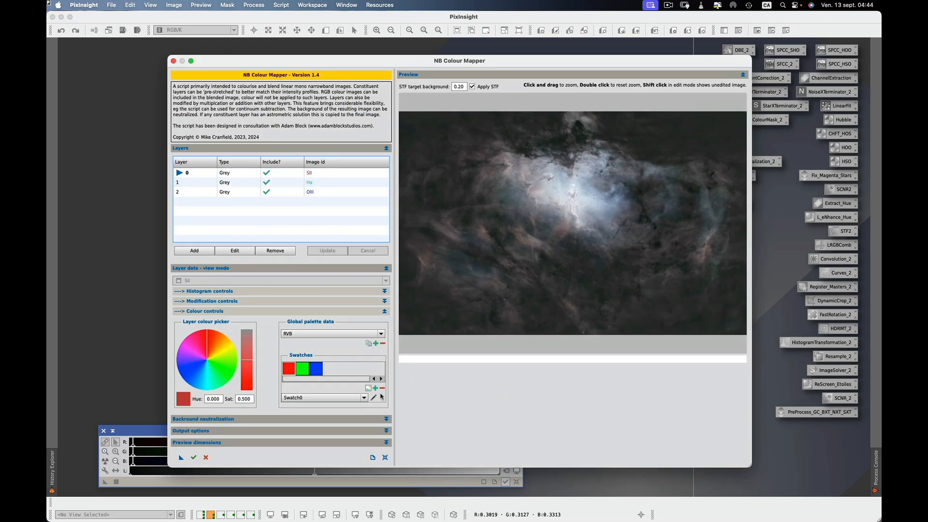
{"action": "left_click", "coordinate": [385, 457]}
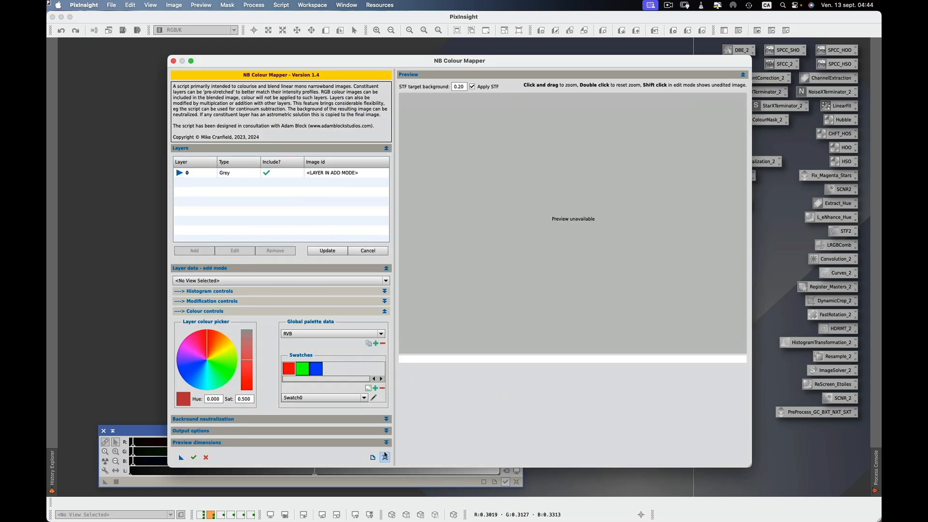
Delete the existing RVB and RVB50 global palettes from NB Colour Mapper.
{"action": "left_click", "coordinate": [382, 389]}
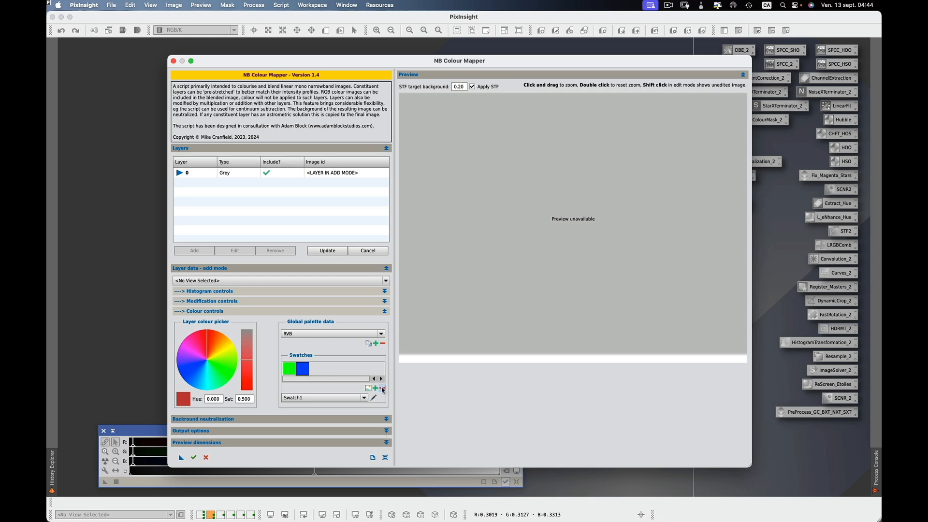
{"action": "left_click", "coordinate": [383, 343]}
{"action": "left_click", "coordinate": [475, 286]}
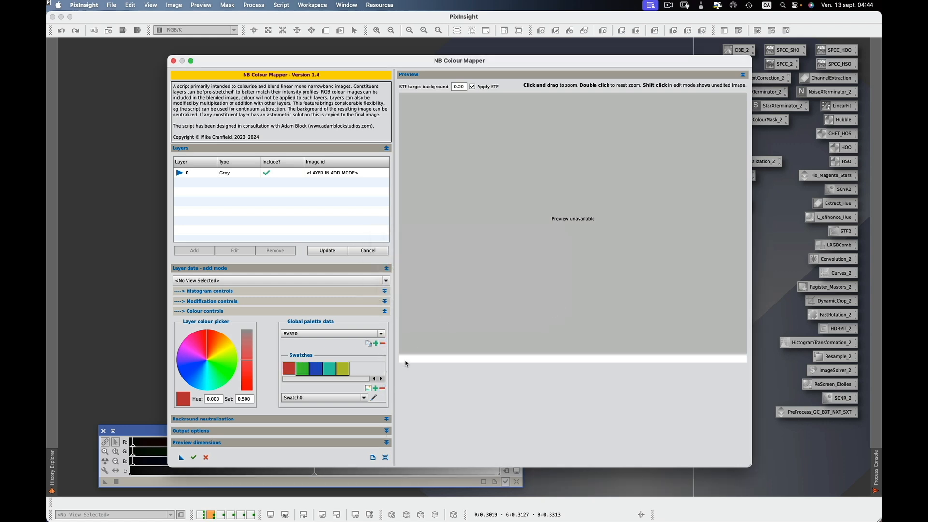
{"action": "left_click", "coordinate": [383, 344]}
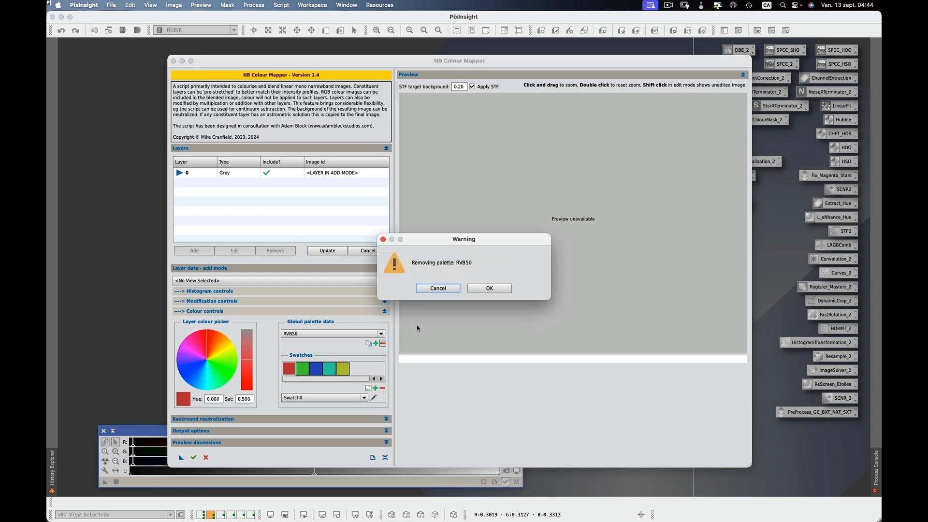
{"action": "left_click", "coordinate": [492, 286]}
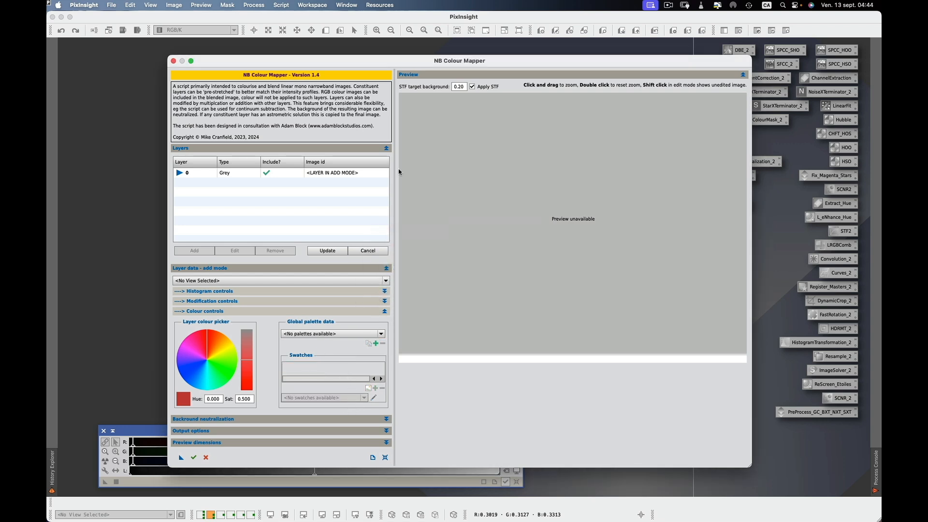
{"action": "left_click_drag", "start_coordinate": [380, 63], "coordinate": [378, 58]}
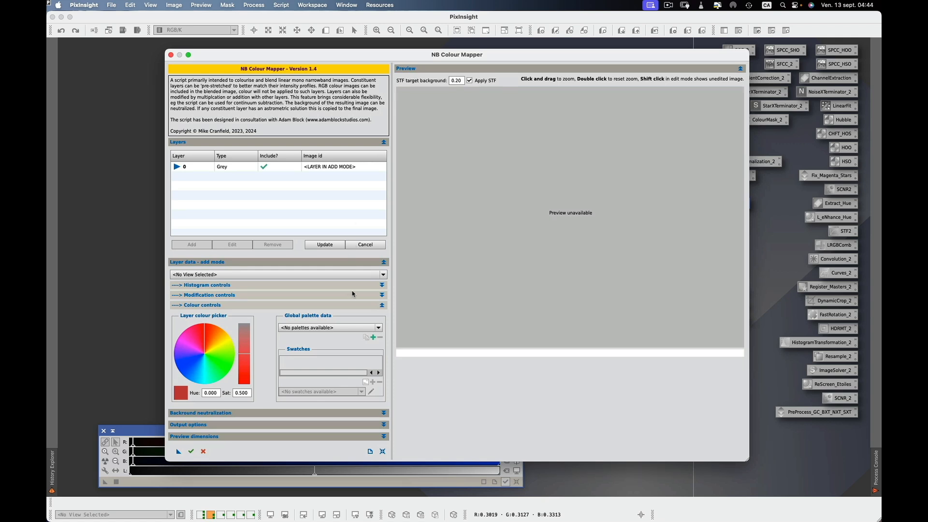
Create a global palette named RVB and add a red swatch with hue 0 and saturation 1.
{"action": "left_click", "coordinate": [374, 338]}
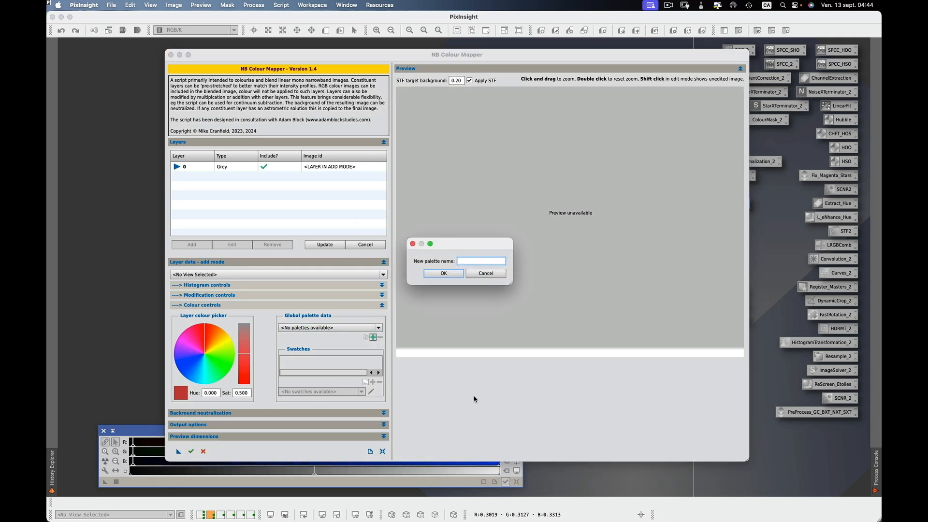
{"action": "type", "text": "RVB"}
{"action": "left_click", "coordinate": [443, 274]}
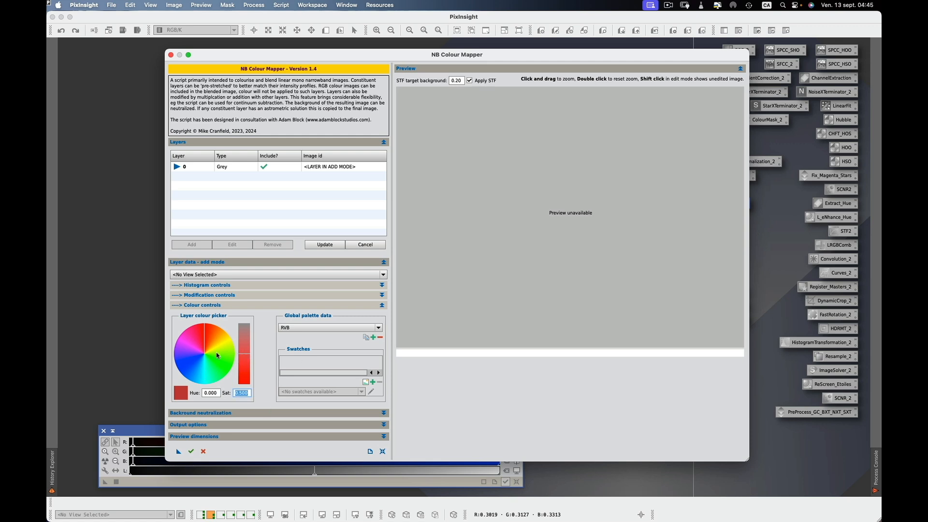
{"action": "type", "text": "1"}
{"action": "key", "text": "Return"}
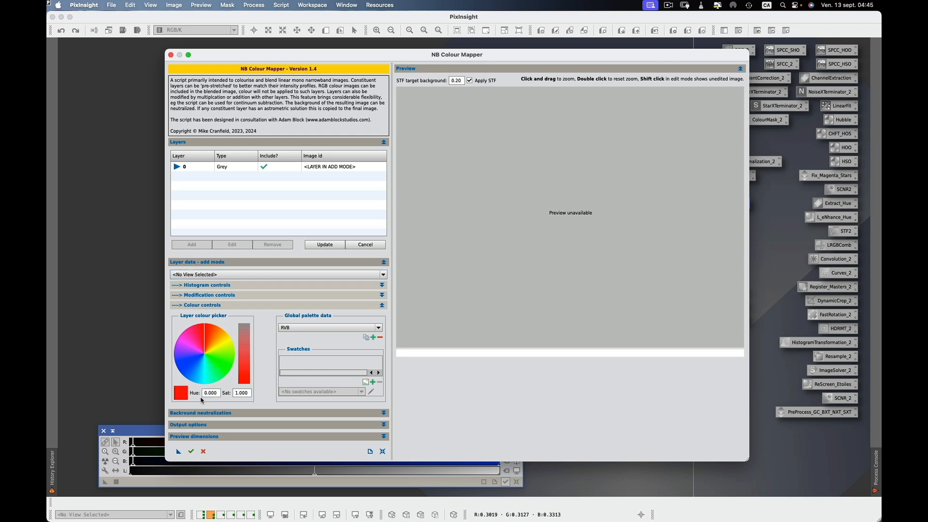
{"action": "left_click", "coordinate": [373, 383]}
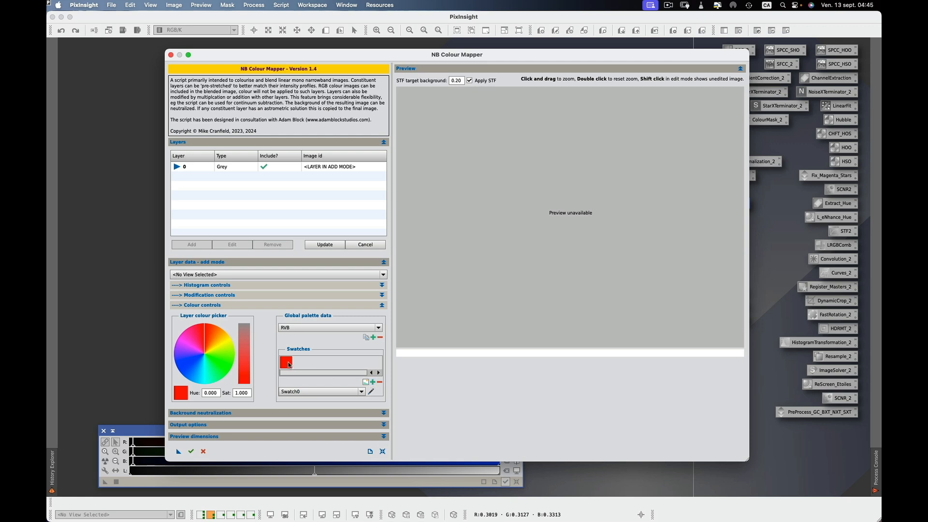
Add a green swatch with hue 120 and a blue swatch with hue 240 to the RVB palette.
{"action": "left_click", "coordinate": [216, 393]}
{"action": "double_click", "coordinate": [216, 393]}
{"action": "type", "text": "120"}
{"action": "key", "text": "Return"}
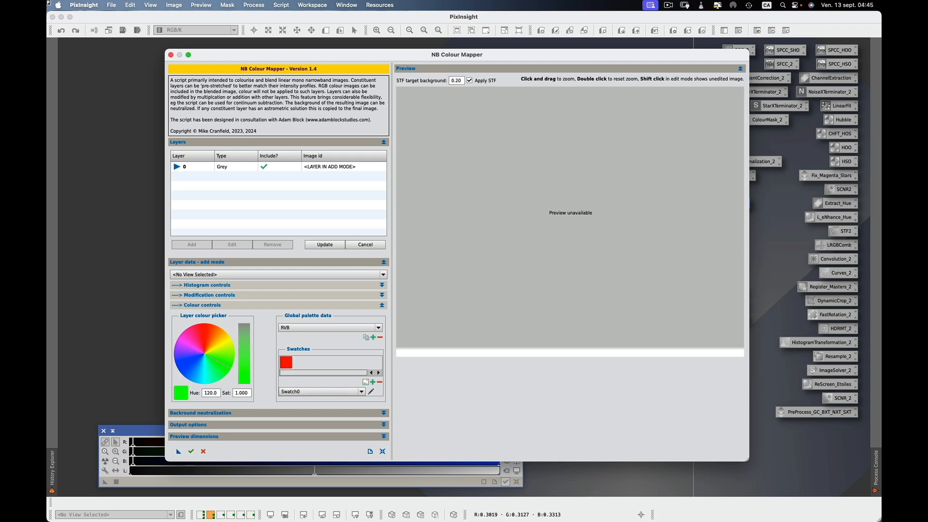
{"action": "left_click", "coordinate": [372, 382]}
{"action": "left_click_drag", "start_coordinate": [219, 392], "coordinate": [196, 392]}
{"action": "type", "text": "240"}
{"action": "key", "text": "Return"}
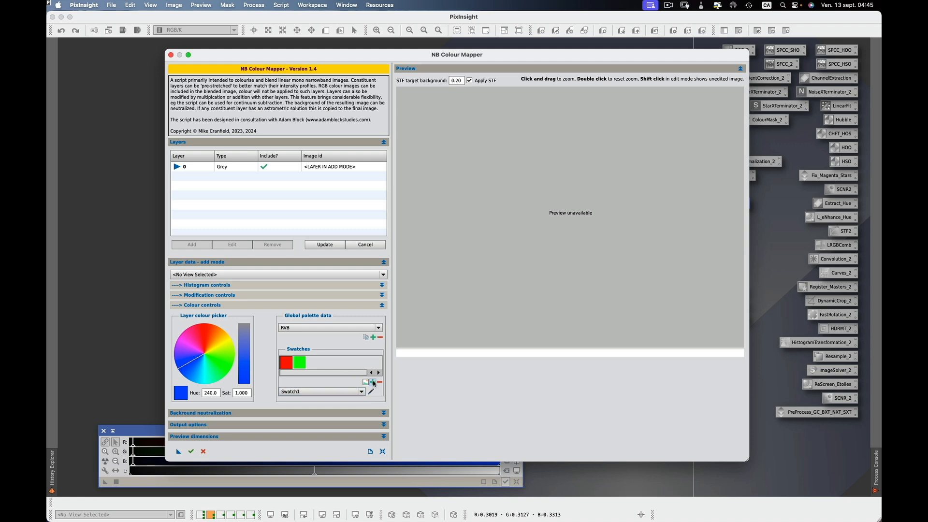
{"action": "left_click", "coordinate": [373, 381]}
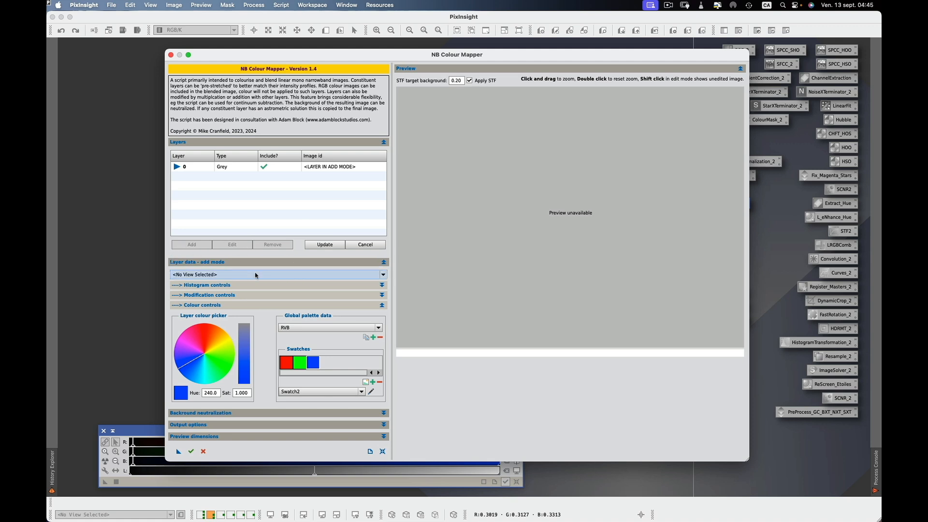
Assign the SII image to layer 0 with the red swatch and save the layer.
{"action": "left_click", "coordinate": [383, 275]}
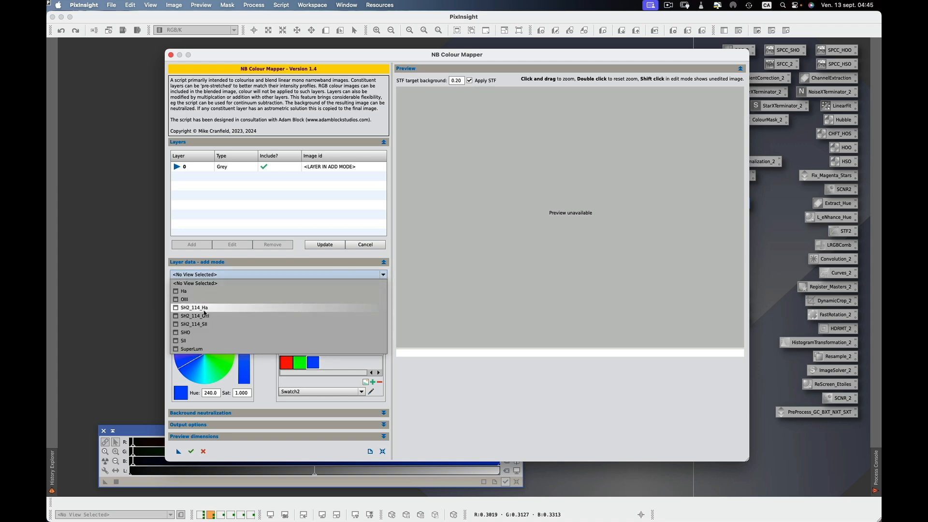
{"action": "left_click", "coordinate": [190, 340]}
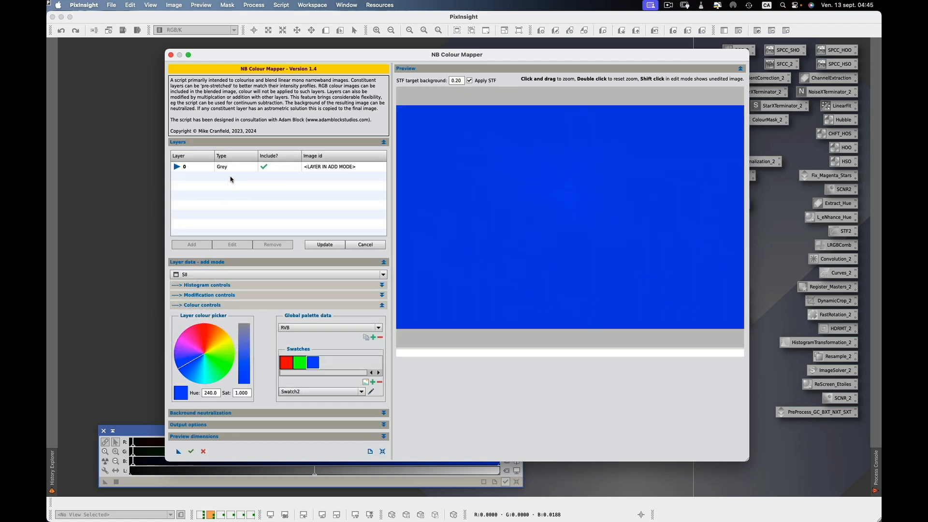
{"action": "left_click", "coordinate": [286, 365]}
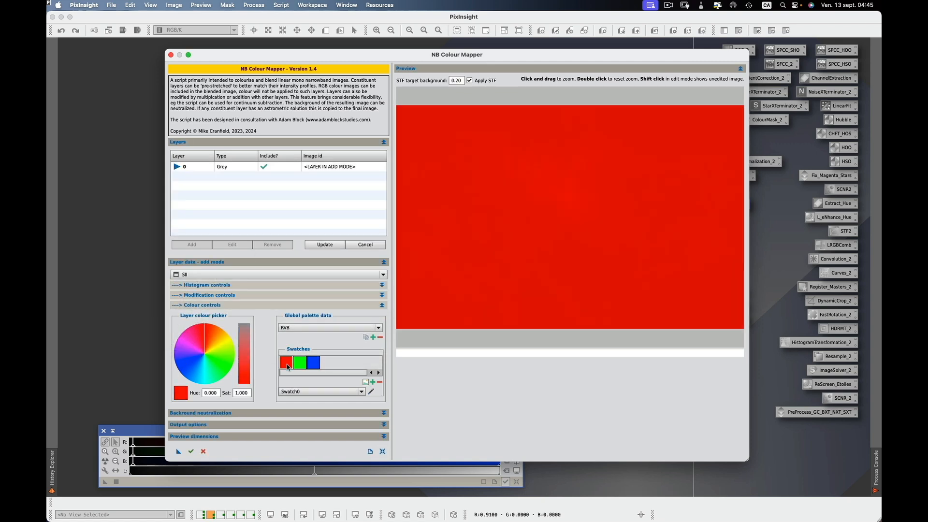
{"action": "left_click", "coordinate": [326, 245]}
{"action": "left_click", "coordinate": [330, 245]}
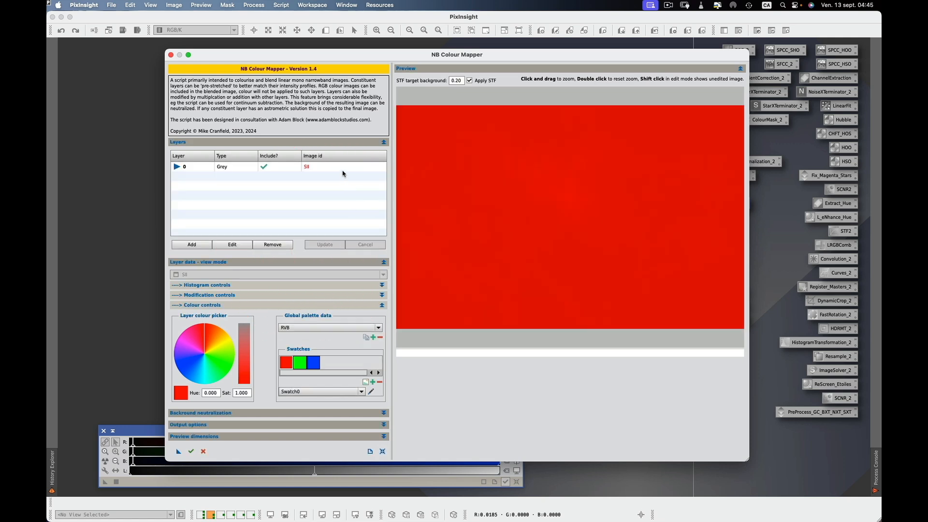
Add a second layer using the Ha image with the green swatch and save it.
{"action": "left_click", "coordinate": [202, 246]}
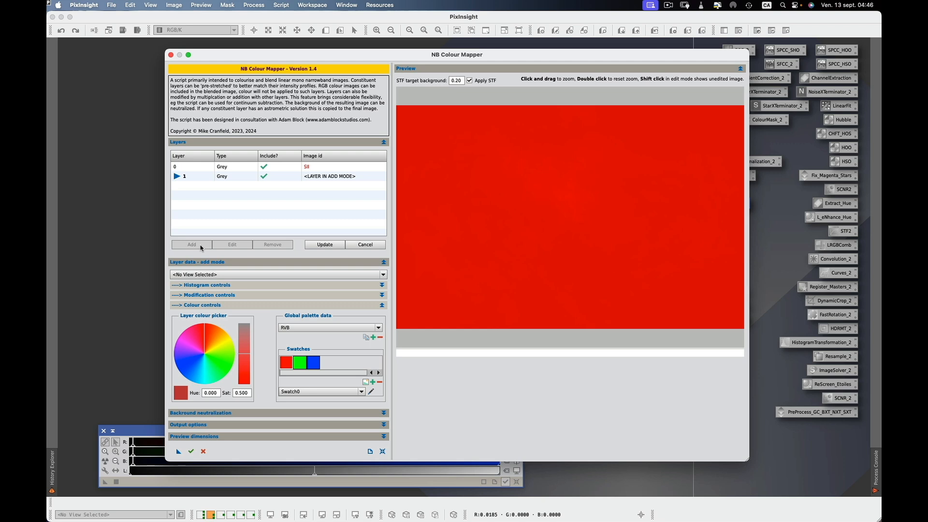
{"action": "left_click", "coordinate": [383, 276]}
{"action": "left_click", "coordinate": [209, 292]}
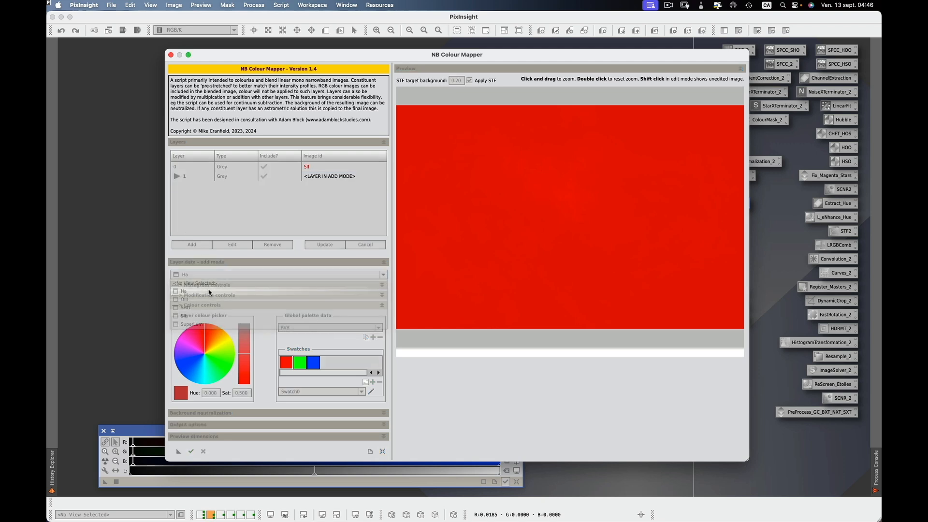
{"action": "left_click", "coordinate": [300, 363]}
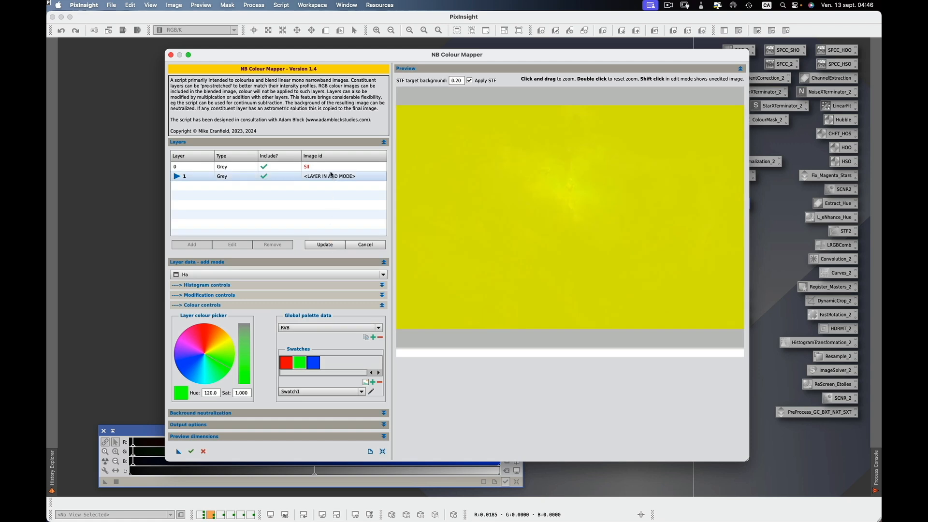
{"action": "left_click", "coordinate": [330, 247]}
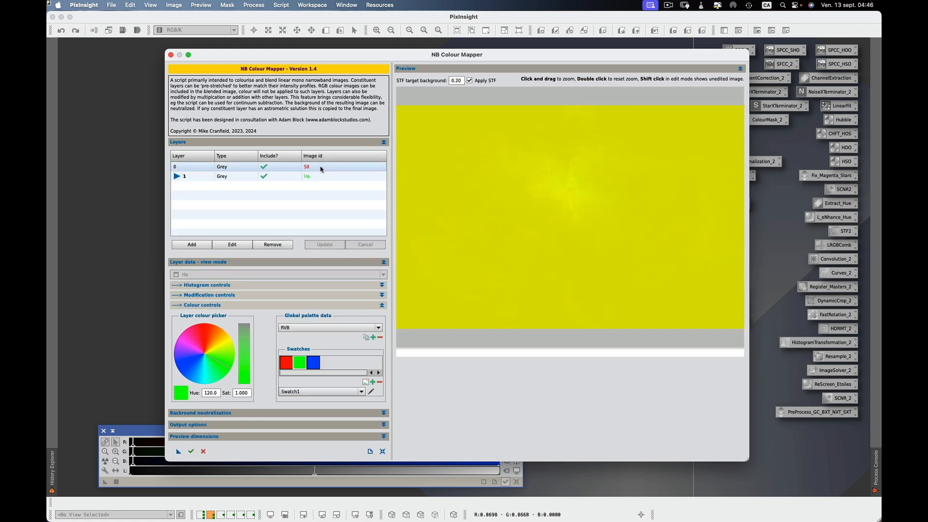
Add a third layer using the OIII image with the blue swatch and save it.
{"action": "left_click", "coordinate": [199, 245]}
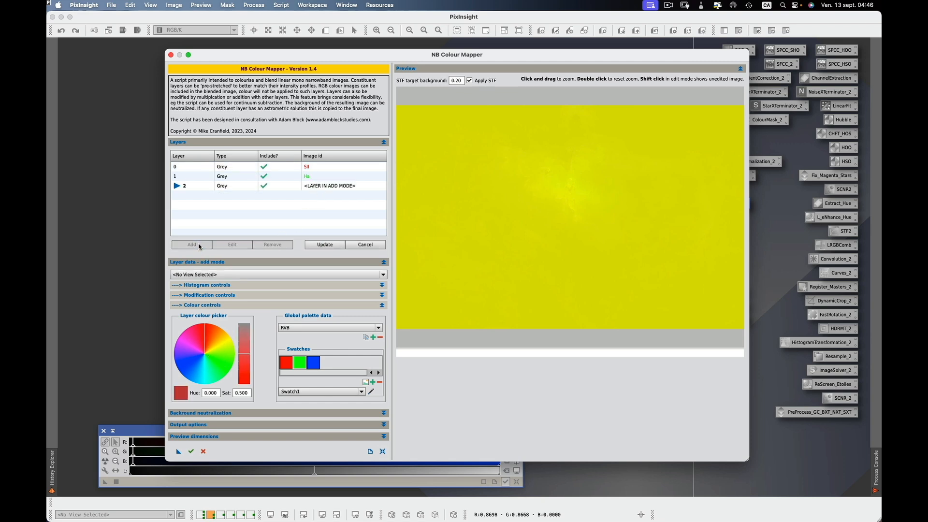
{"action": "left_click", "coordinate": [383, 274]}
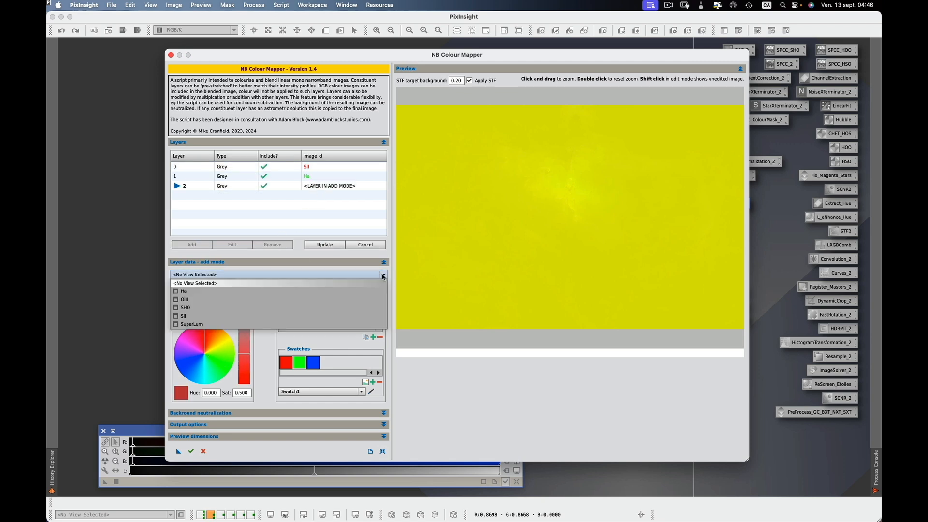
{"action": "left_click", "coordinate": [210, 299]}
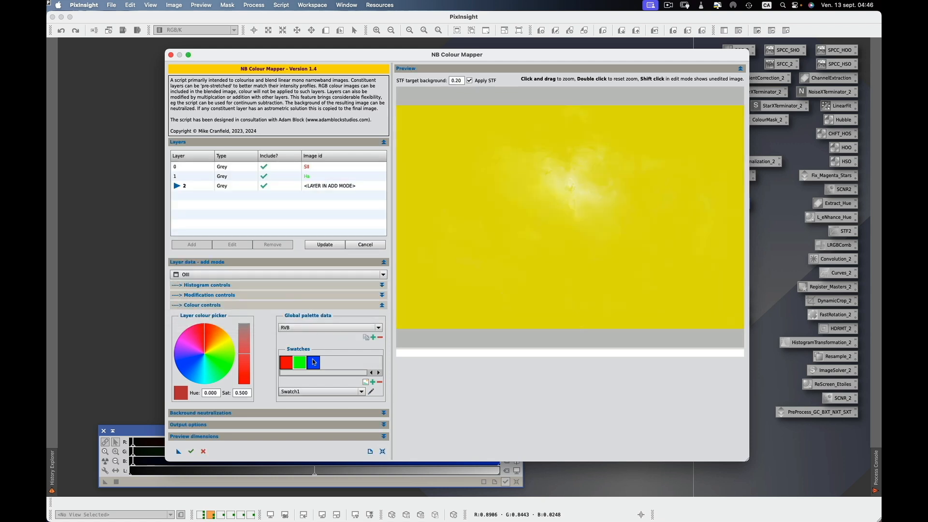
{"action": "left_click", "coordinate": [314, 362]}
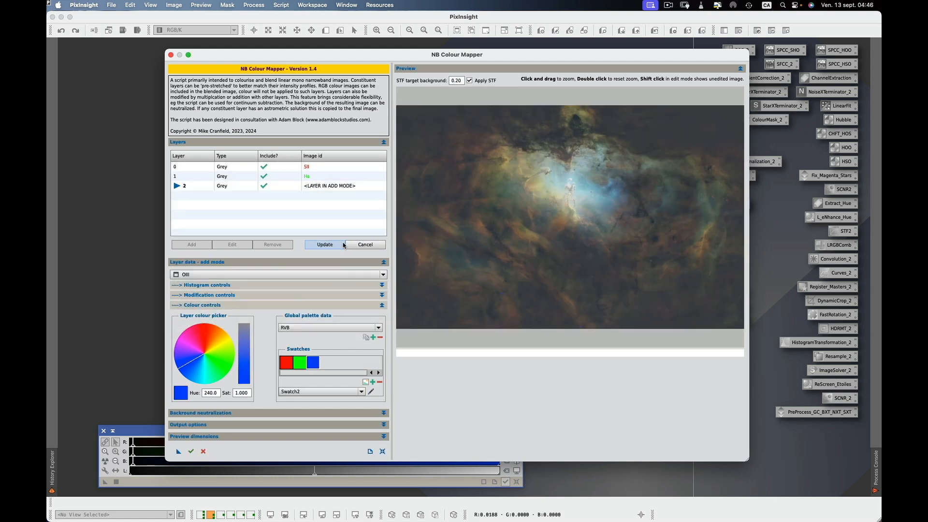
{"action": "left_click", "coordinate": [325, 245]}
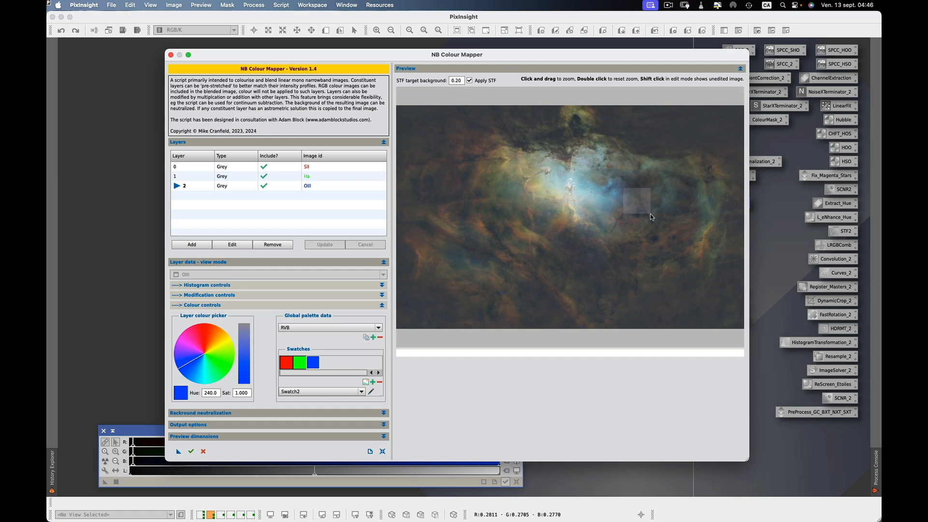
Set a tiny dark patch of the nebula, (4089, 1768)-(4142, 1794), as the region of interest for background neutralization.
{"action": "left_click_drag", "start_coordinate": [657, 226], "coordinate": [659, 229]}
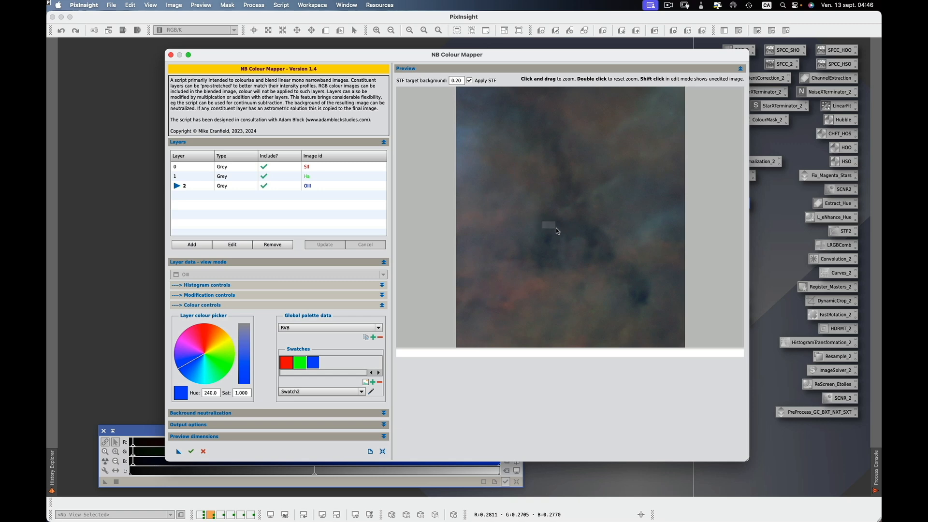
{"action": "left_click_drag", "start_coordinate": [562, 231], "coordinate": [564, 237]}
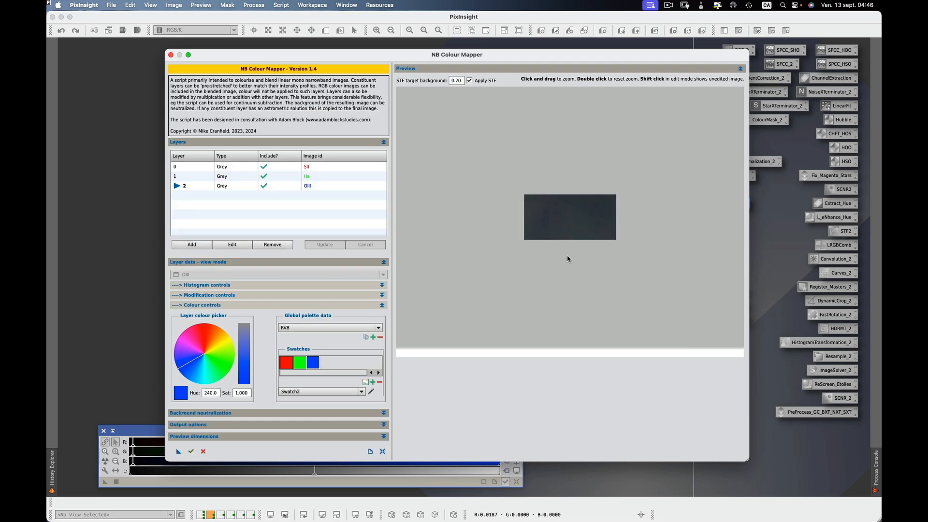
{"action": "left_click", "coordinate": [307, 413]}
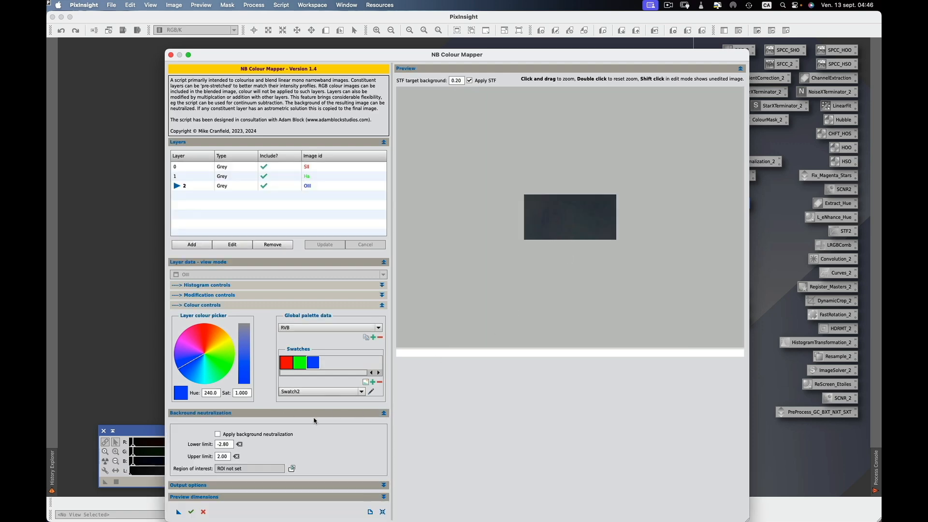
{"action": "left_click", "coordinate": [292, 469]}
{"action": "double_click", "coordinate": [570, 169]}
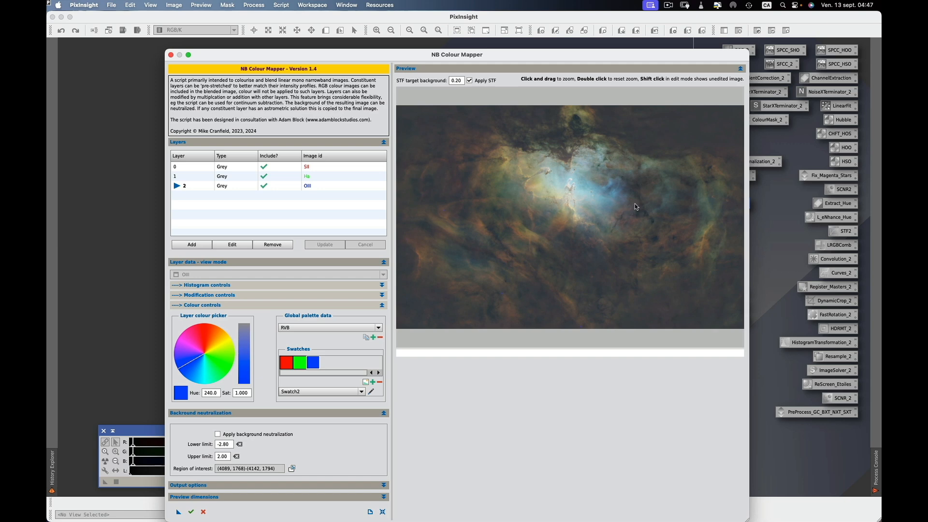
Set the region of interest to the larger dark area (3788, 1417)-(4571, 2325) and enable background neutralization.
{"action": "left_click_drag", "start_coordinate": [619, 189], "coordinate": [662, 246]}
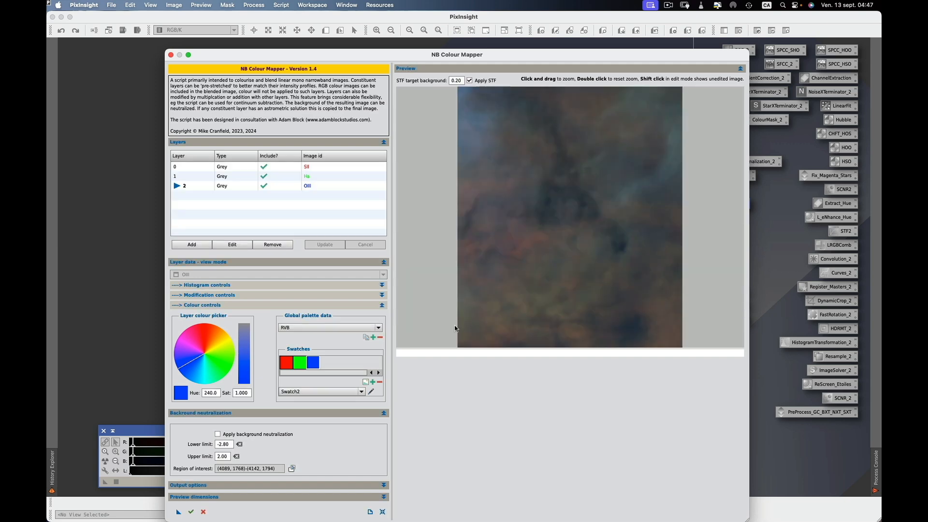
{"action": "left_click", "coordinate": [292, 469]}
{"action": "double_click", "coordinate": [556, 217]}
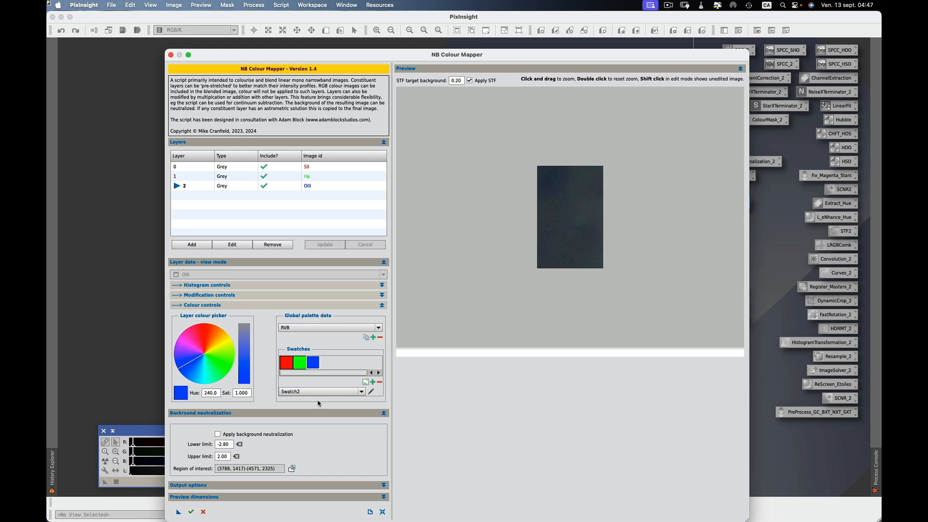
{"action": "left_click", "coordinate": [218, 434]}
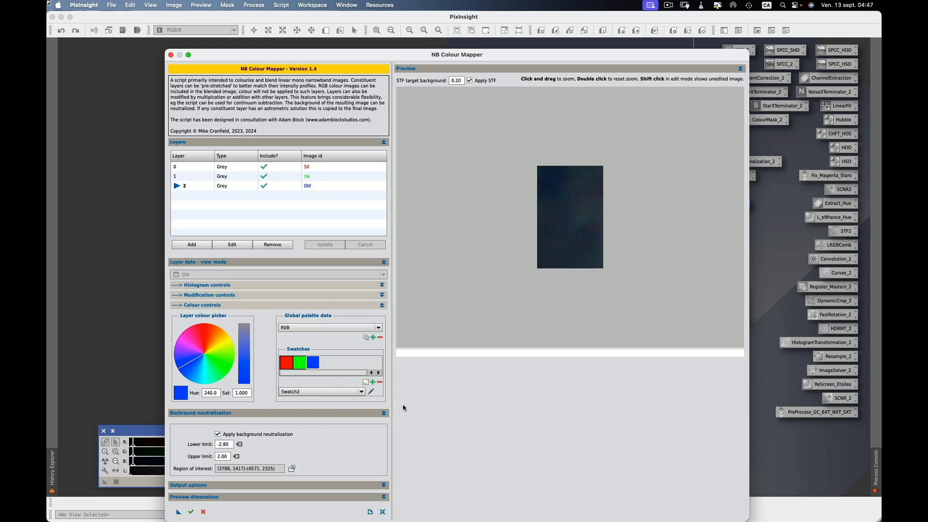
{"action": "left_click", "coordinate": [383, 413]}
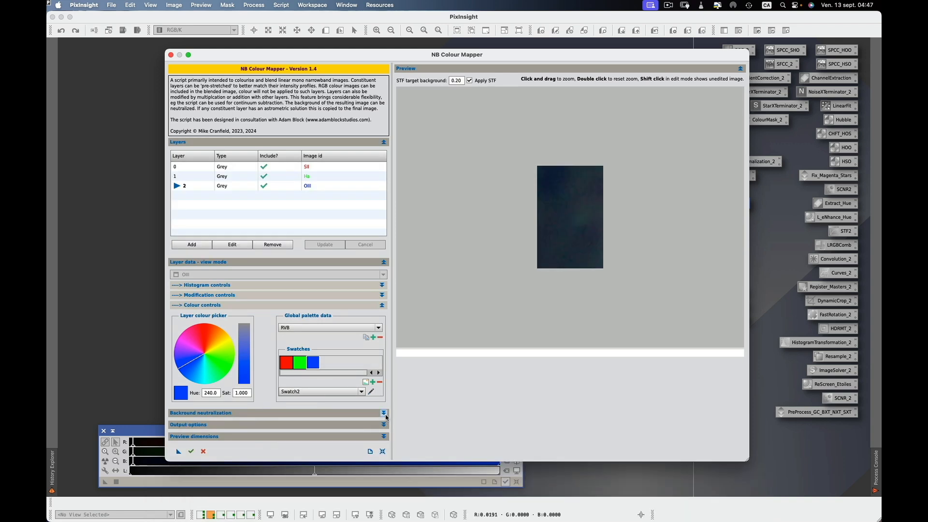
Reset the preview to the full image, generate the blended color image, and close NB Colour Mapper.
{"action": "double_click", "coordinate": [573, 206]}
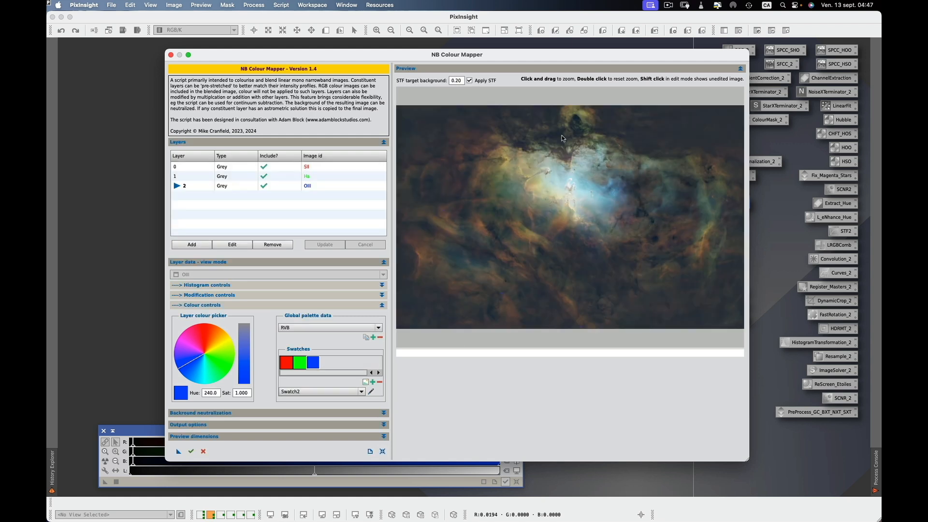
{"action": "left_click", "coordinate": [191, 451]}
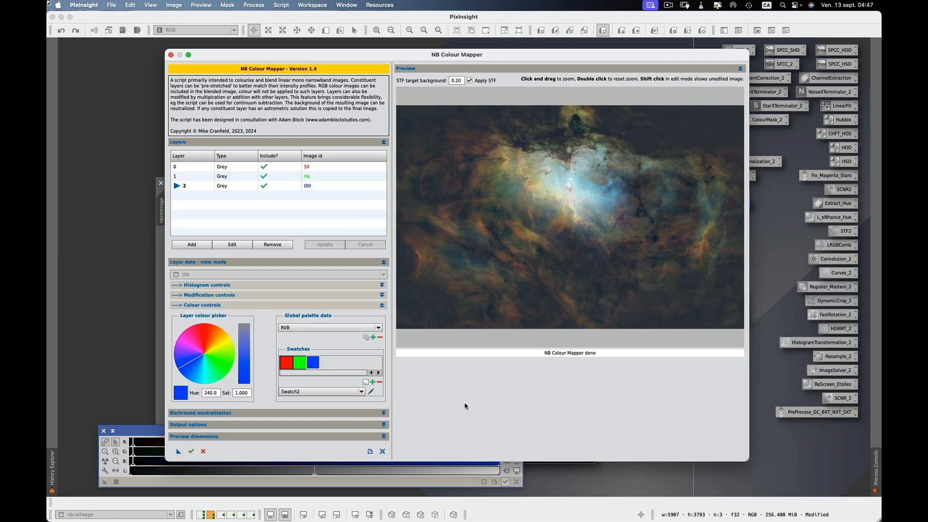
{"action": "left_click", "coordinate": [171, 54]}
Apply a linked auto-stretch to the new color image and rename it M_16.
{"action": "left_click_drag", "start_coordinate": [274, 185], "coordinate": [198, 63]}
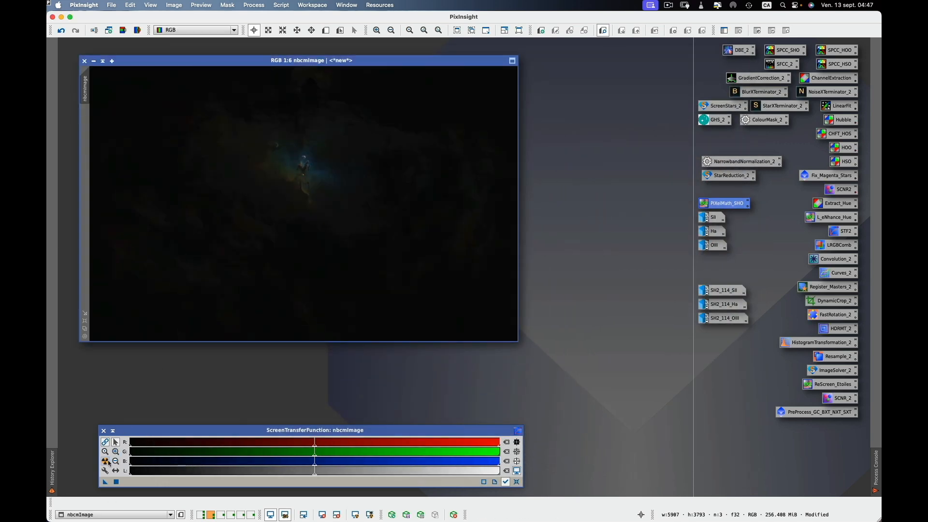
{"action": "left_click", "coordinate": [105, 462]}
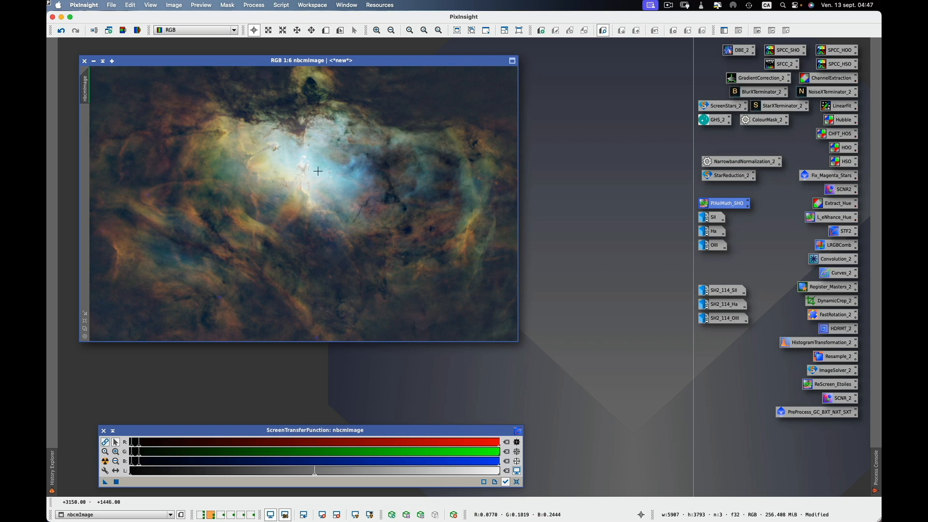
{"action": "left_click_drag", "start_coordinate": [245, 60], "coordinate": [239, 57]}
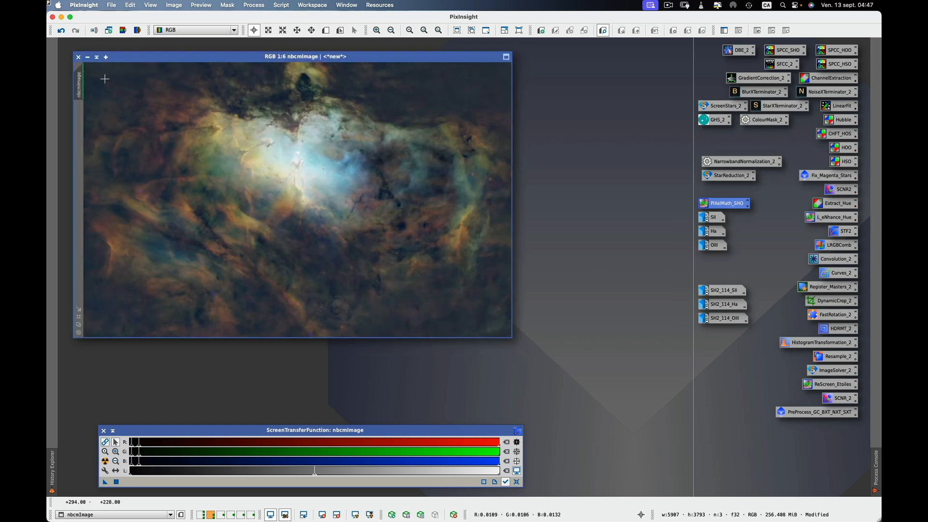
{"action": "double_click", "coordinate": [79, 84]}
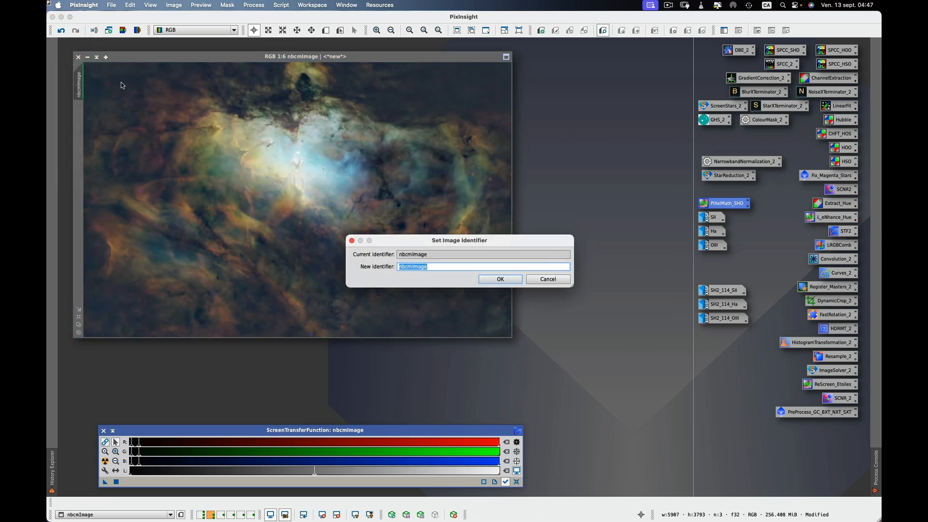
{"action": "type", "text": "M_16"}
{"action": "key", "text": "Return"}
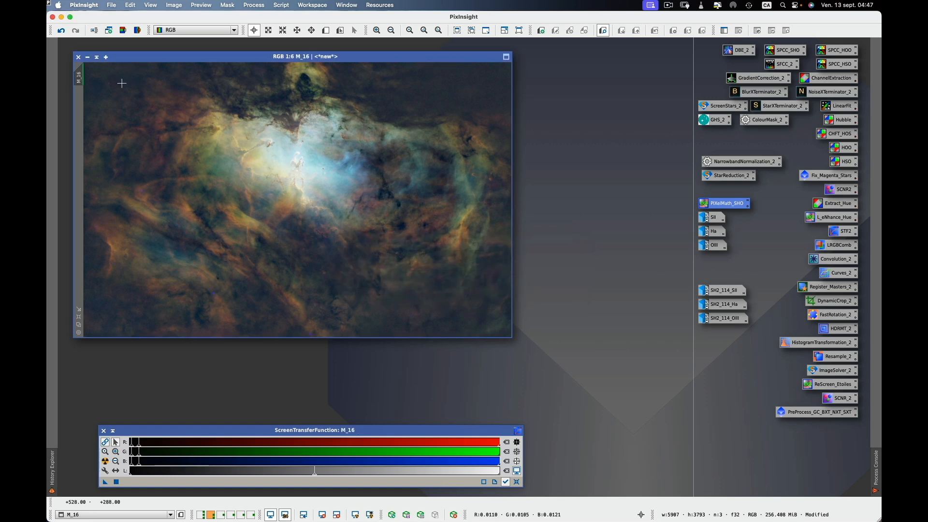
Minimize the M_16 image and park its icon below the SH2_114_OIII icon.
{"action": "left_click", "coordinate": [88, 57]}
{"action": "left_click_drag", "start_coordinate": [309, 201], "coordinate": [718, 350]}
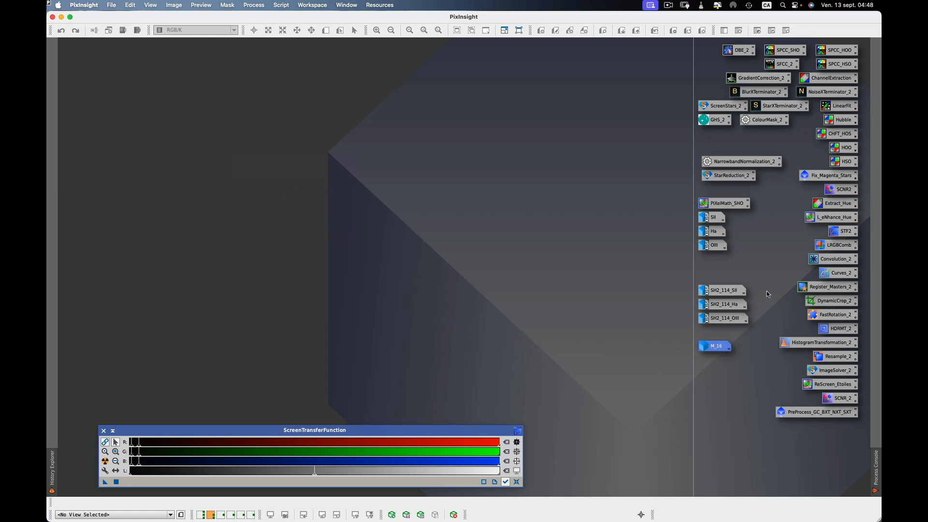
Examine the SH2_114_SII, SH2_114_Ha and SH2_114_OIII images, and minimize them again.
{"action": "double_click", "coordinate": [730, 294]}
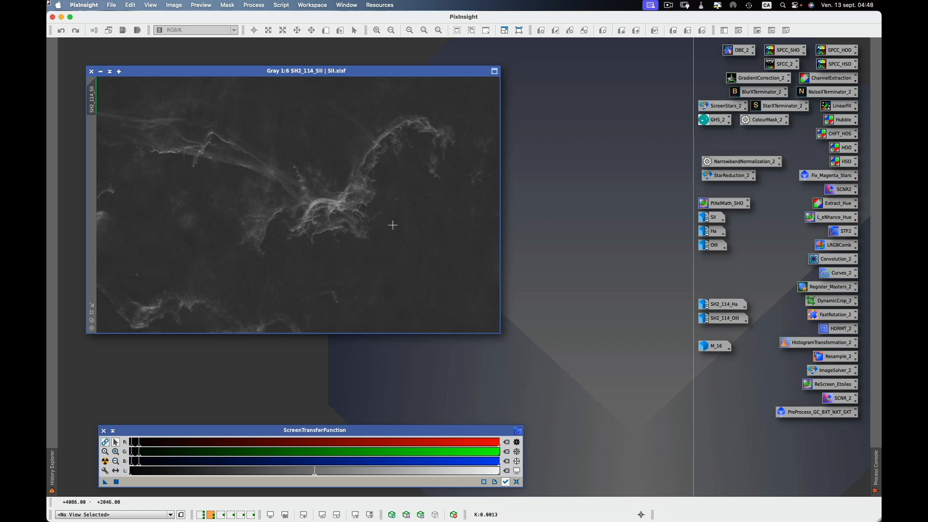
{"action": "double_click", "coordinate": [722, 305]}
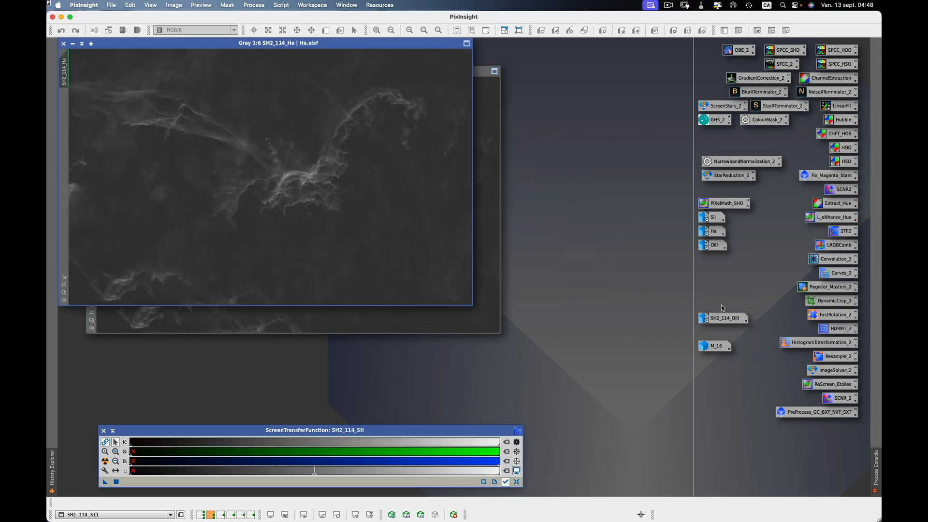
{"action": "double_click", "coordinate": [735, 319]}
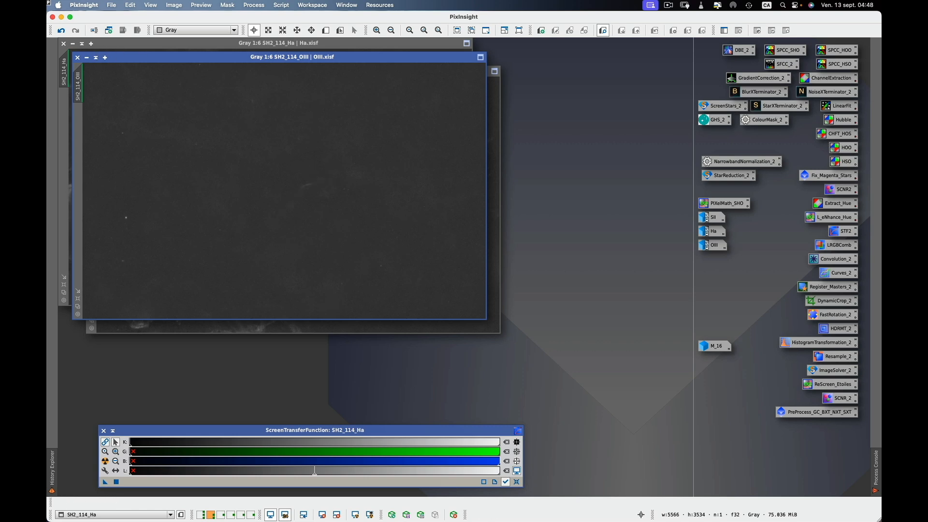
{"action": "left_click", "coordinate": [89, 58]}
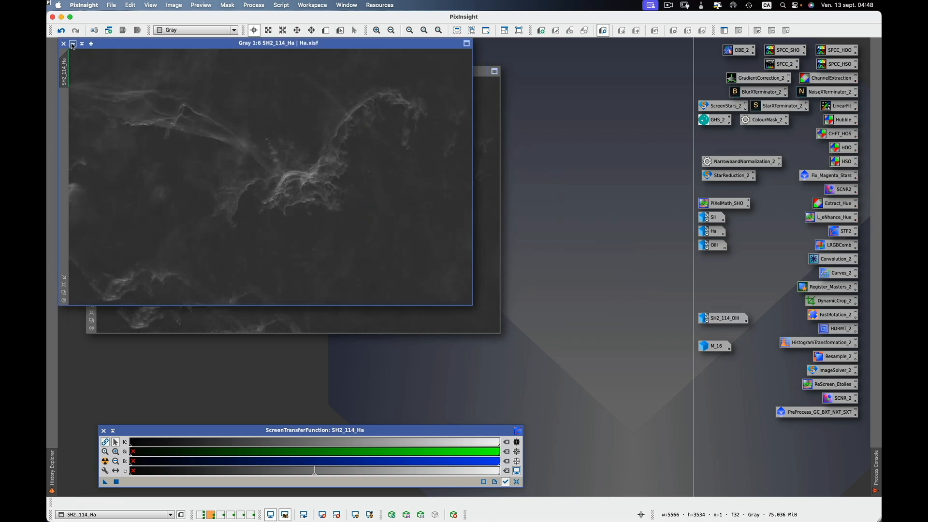
{"action": "left_click", "coordinate": [72, 45]}
{"action": "left_click", "coordinate": [99, 73]}
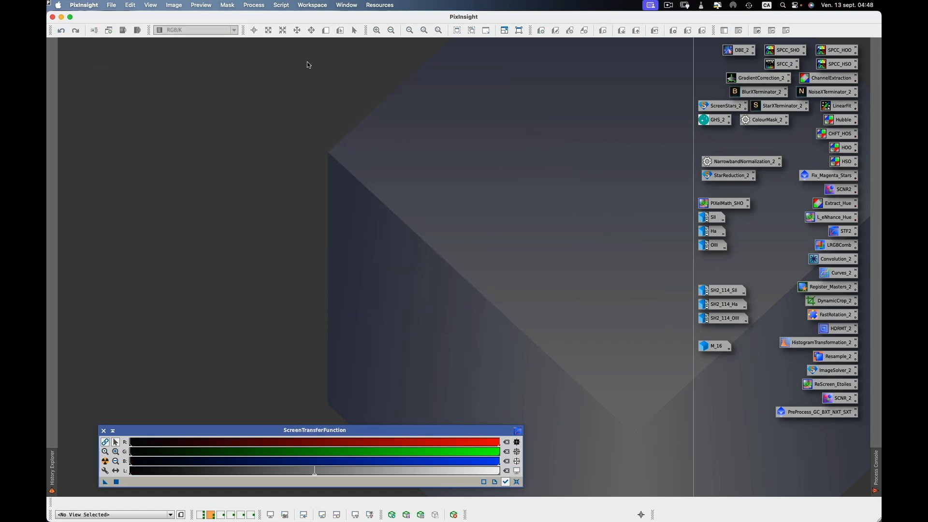
Run the NBColourMapper script and reset it to clear the M16 layers.
{"action": "left_click", "coordinate": [284, 6]}
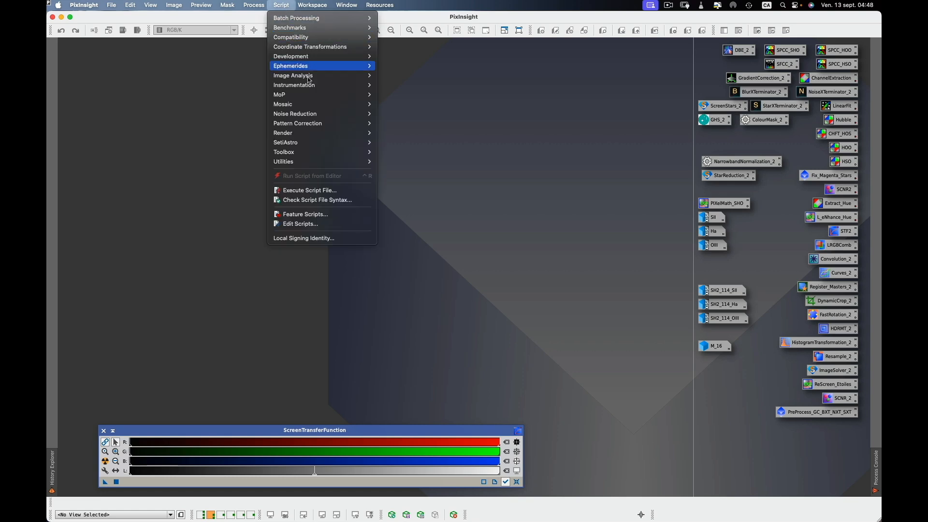
{"action": "mouse_move", "coordinate": [327, 162]}
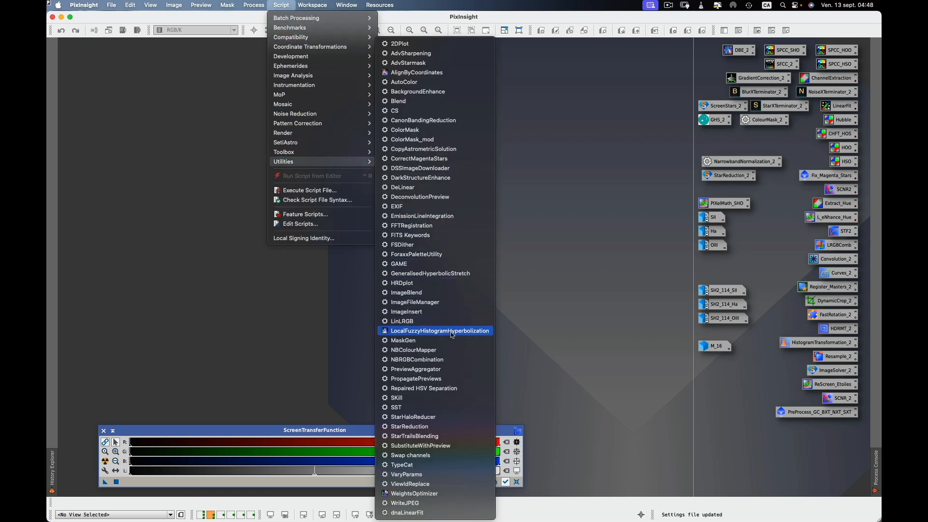
{"action": "left_click", "coordinate": [419, 354]}
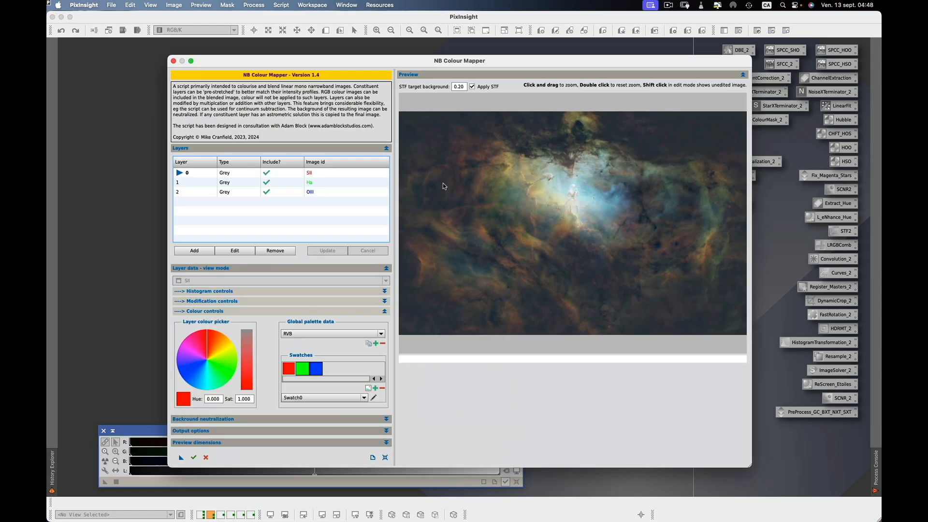
{"action": "left_click", "coordinate": [385, 458]}
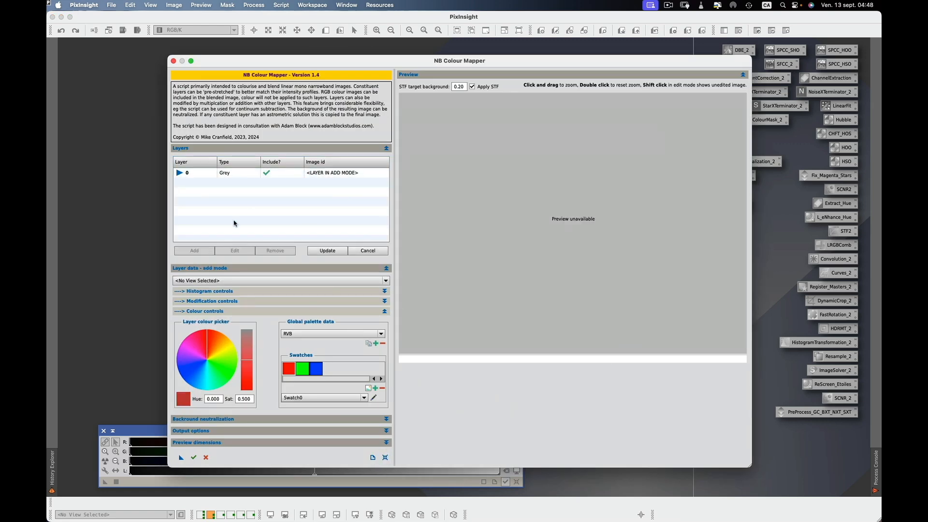
Add SH2_114_SII as the first layer with the default red color.
{"action": "left_click", "coordinate": [217, 281]}
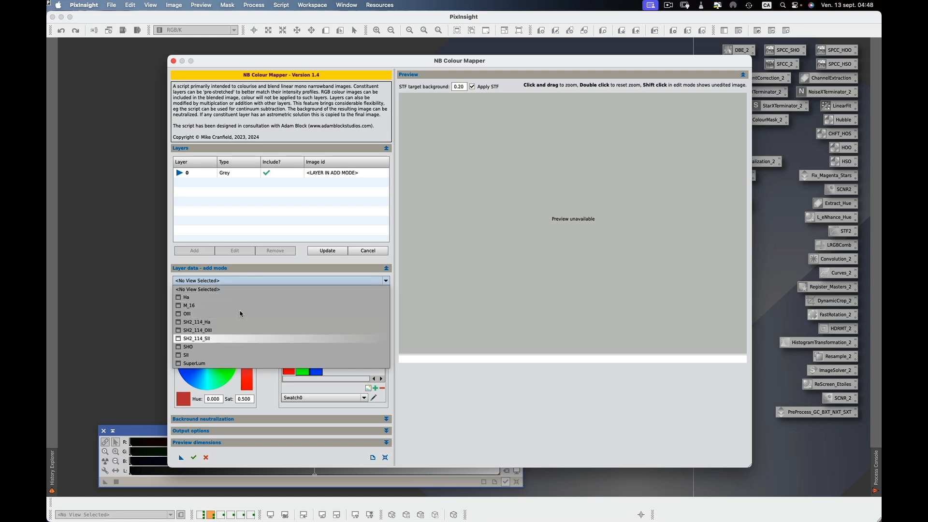
{"action": "left_click", "coordinate": [236, 338]}
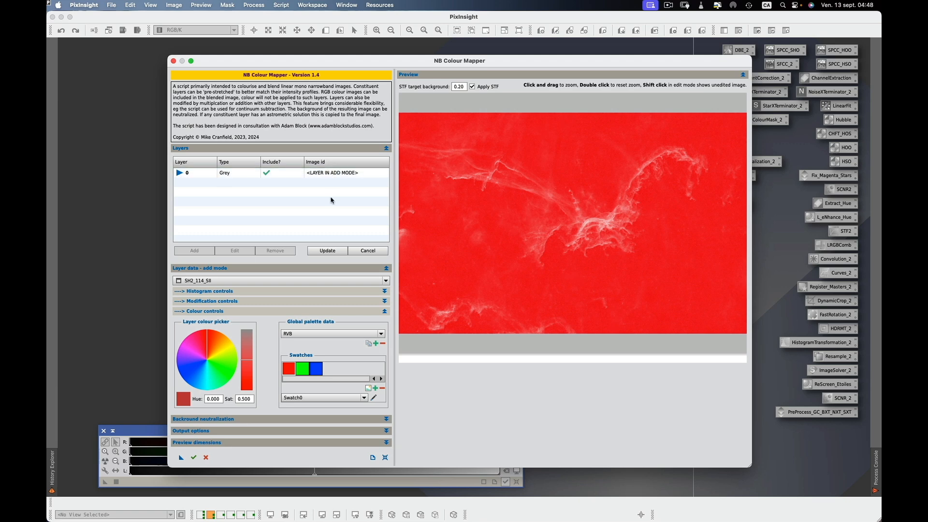
{"action": "left_click", "coordinate": [331, 251]}
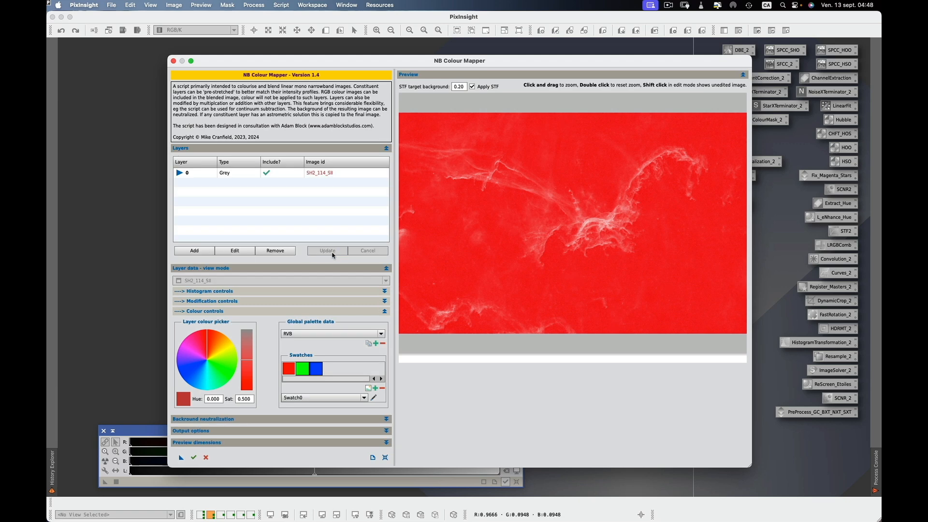
Add SH2_114_Ha as the second layer, colored with the green swatch of the RVB palette.
{"action": "left_click", "coordinate": [207, 255]}
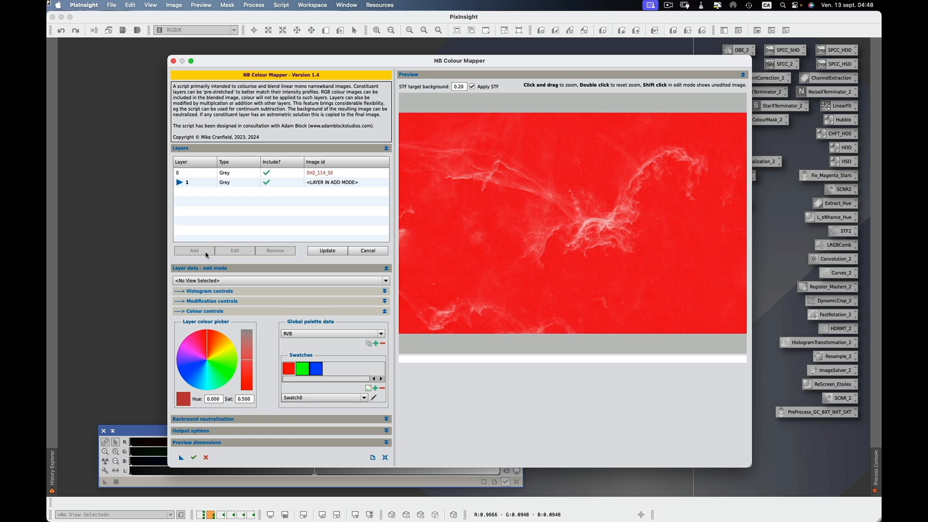
{"action": "left_click", "coordinate": [216, 280]}
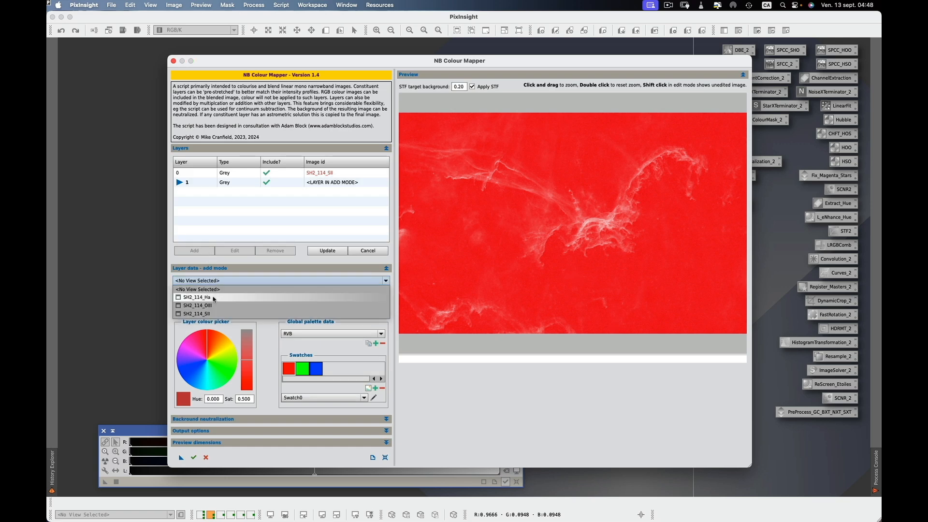
{"action": "left_click", "coordinate": [214, 297]}
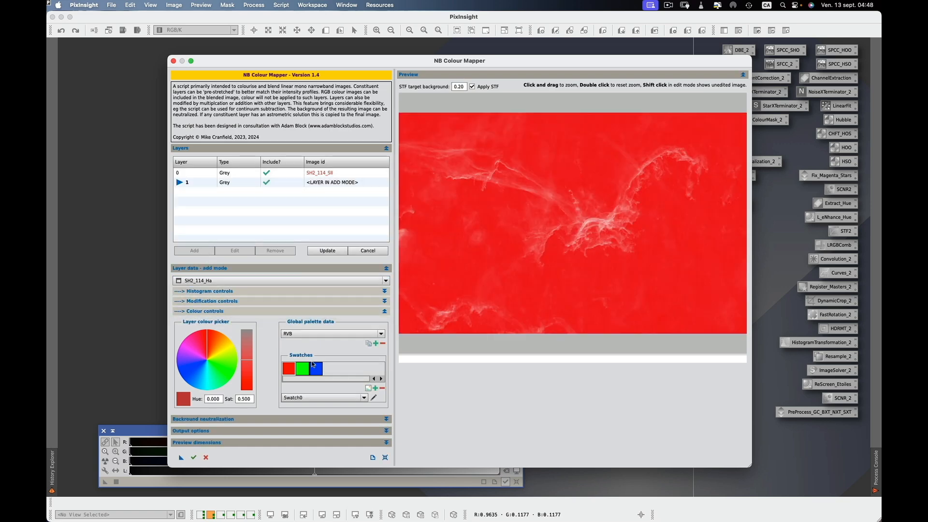
{"action": "left_click", "coordinate": [304, 370]}
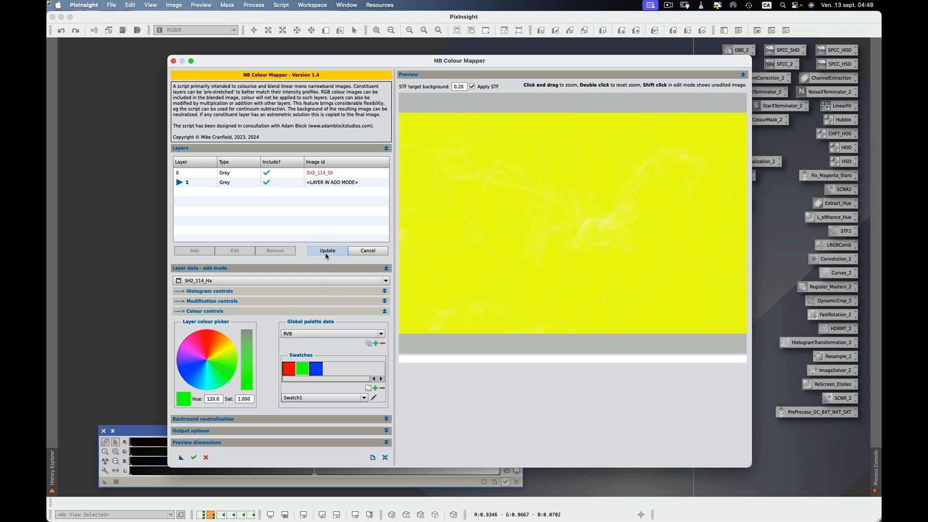
{"action": "left_click", "coordinate": [328, 251]}
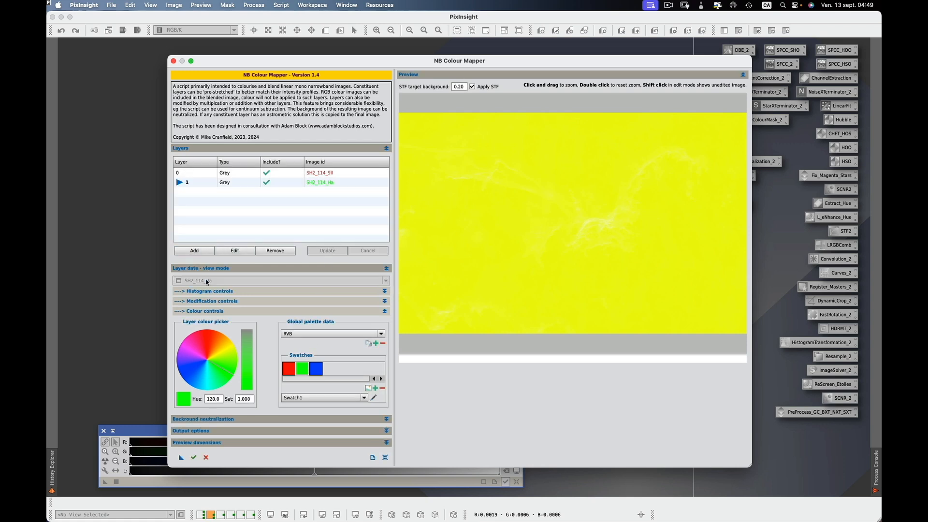
Add SH2_114_OIII as the third layer, colored with the blue swatch of the RVB palette.
{"action": "left_click", "coordinate": [202, 251]}
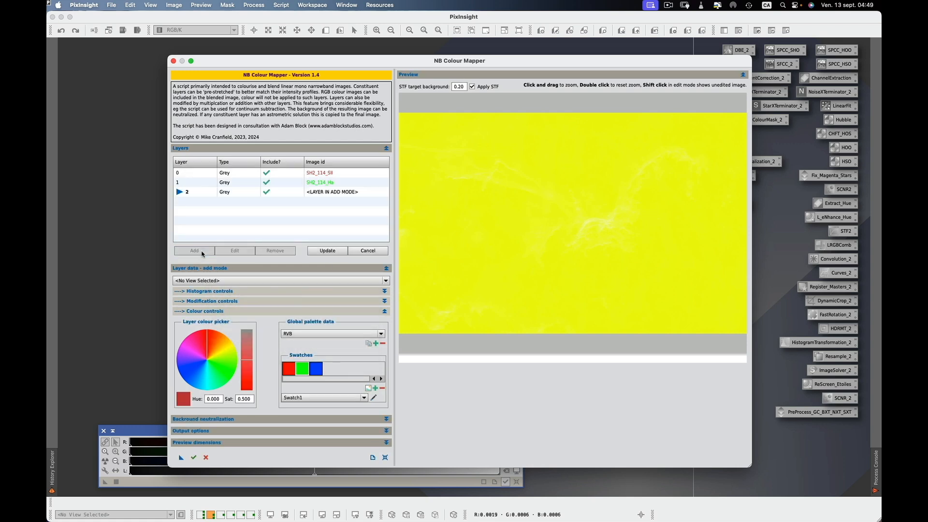
{"action": "left_click", "coordinate": [209, 282]}
{"action": "left_click", "coordinate": [213, 306]}
{"action": "left_click", "coordinate": [317, 370]}
{"action": "left_click", "coordinate": [333, 251]}
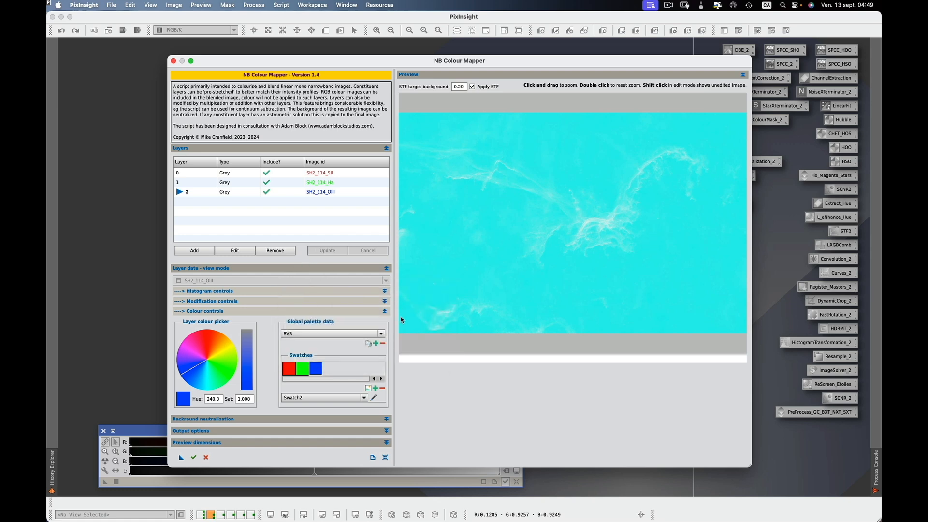
Create a new global color palette named RVB_50.
{"action": "left_click", "coordinate": [376, 344]}
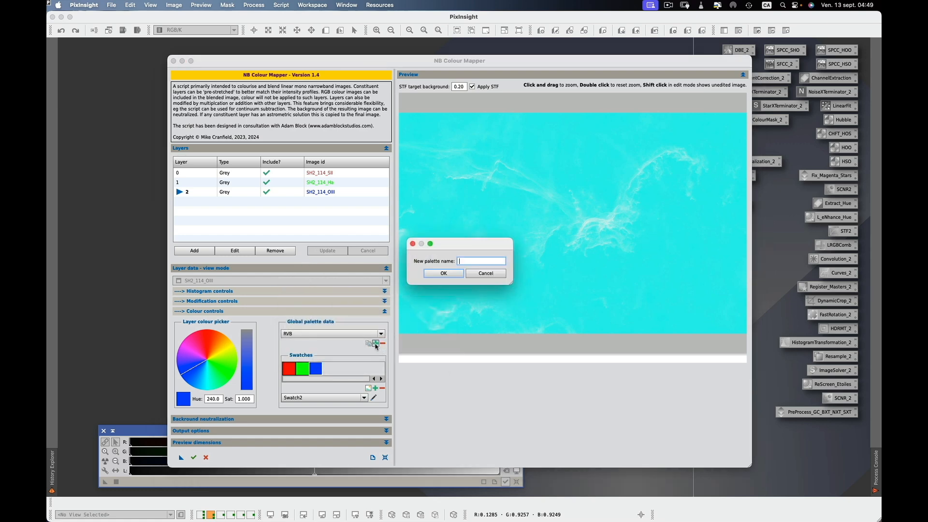
{"action": "type", "text": "RVB_50"}
{"action": "left_click", "coordinate": [449, 274]}
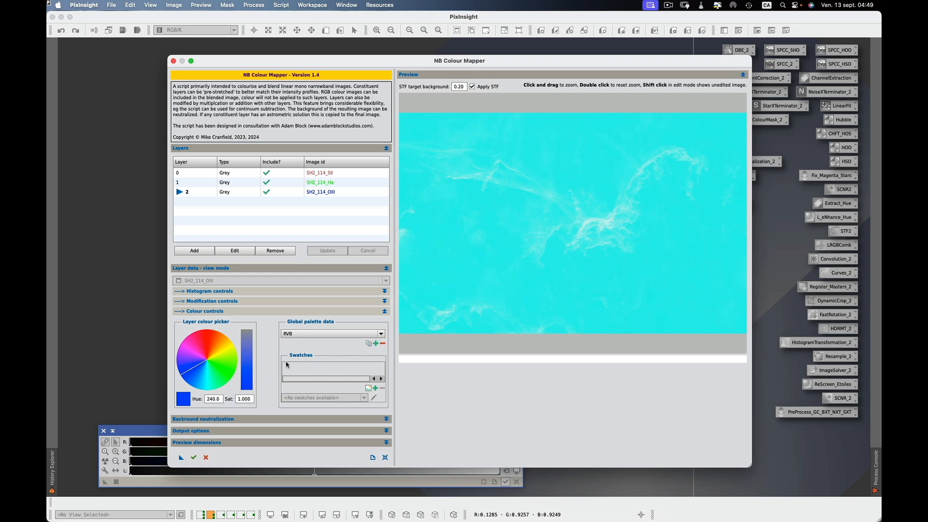
Add a red swatch with hue 0 and saturation 0.5 to the new palette.
{"action": "left_click_drag", "start_coordinate": [222, 399], "coordinate": [196, 400]}
{"action": "type", "text": "0"}
{"action": "key", "text": "Return"}
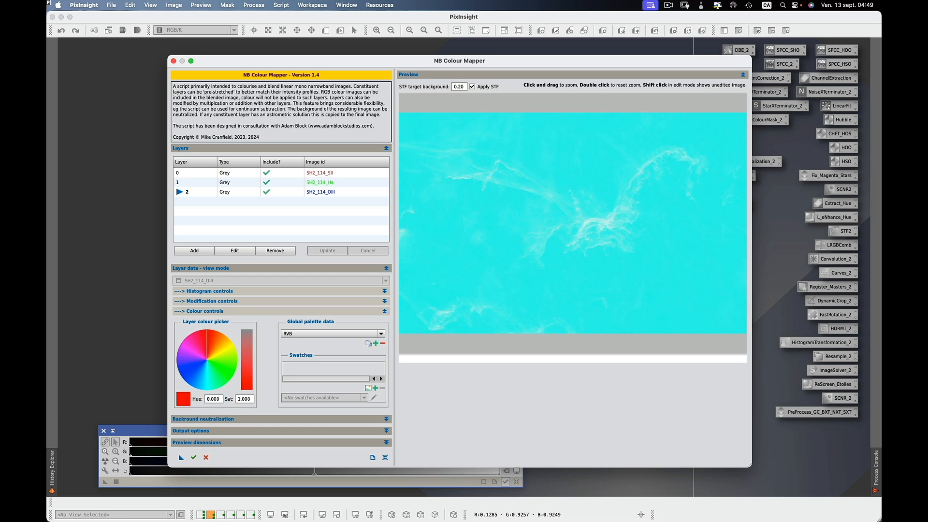
{"action": "left_click_drag", "start_coordinate": [252, 400], "coordinate": [233, 399]}
{"action": "type", "text": "0.5"}
{"action": "key", "text": "Return"}
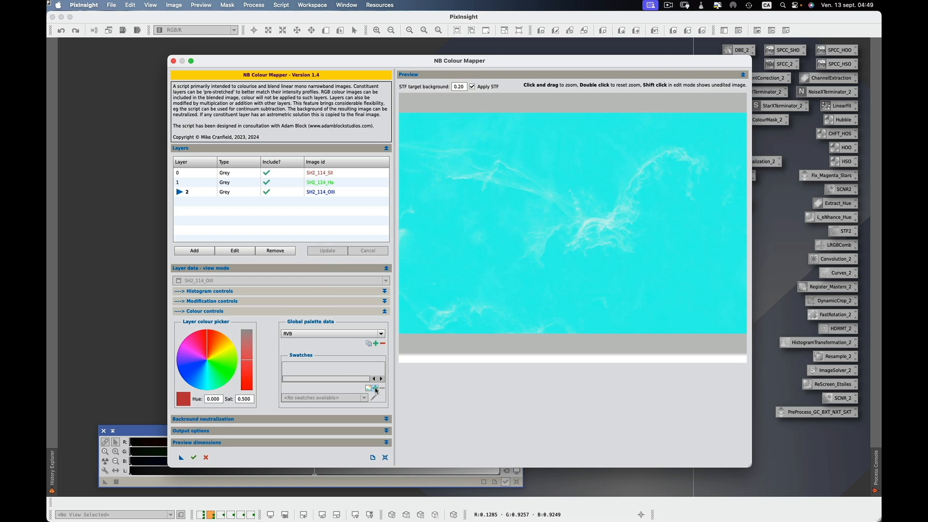
{"action": "left_click", "coordinate": [375, 388]}
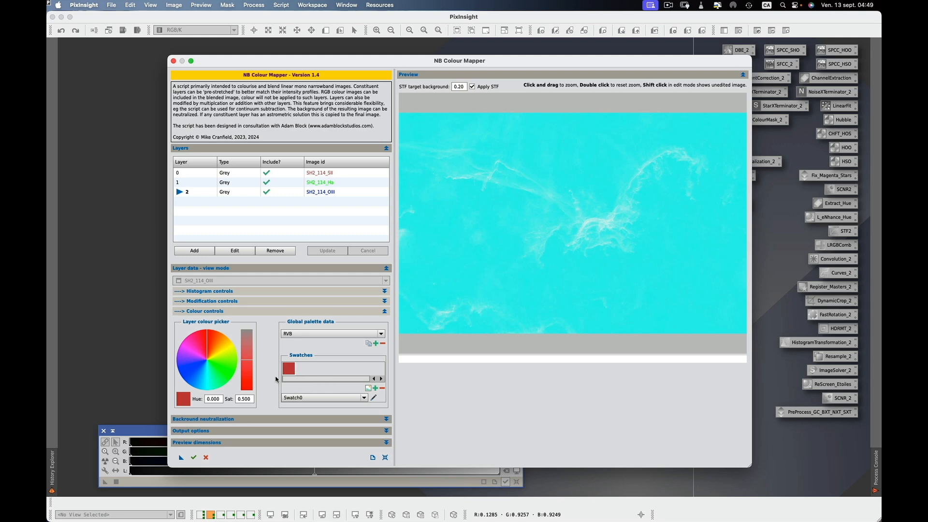
Add a green swatch with hue 120 and saturation 0.5 to the new palette.
{"action": "left_click", "coordinate": [220, 399]}
{"action": "left_click_drag", "start_coordinate": [220, 400], "coordinate": [194, 399]}
{"action": "type", "text": "120"}
{"action": "key", "text": "Return"}
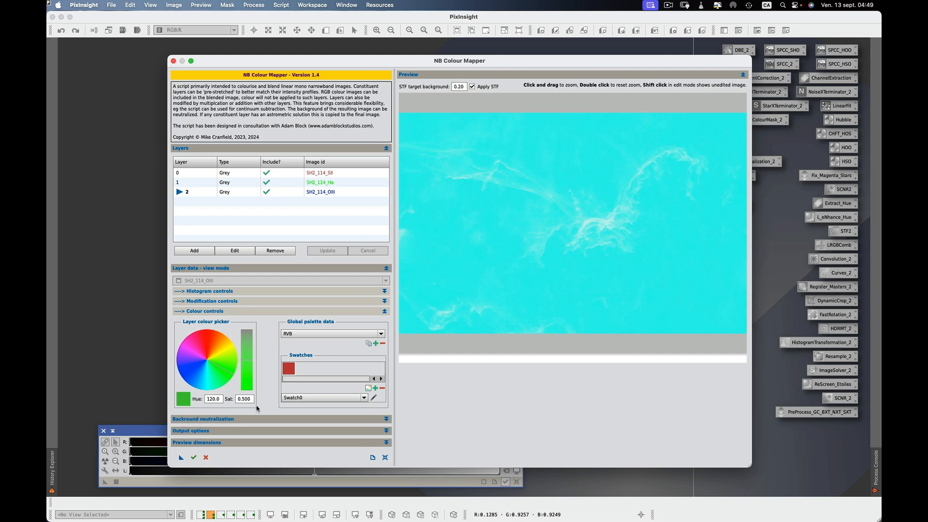
{"action": "left_click", "coordinate": [376, 388]}
Add a blue swatch with hue 240 and saturation 0.5 to the new palette.
{"action": "left_click_drag", "start_coordinate": [218, 397], "coordinate": [184, 394]}
{"action": "type", "text": "240"}
{"action": "key", "text": "Return"}
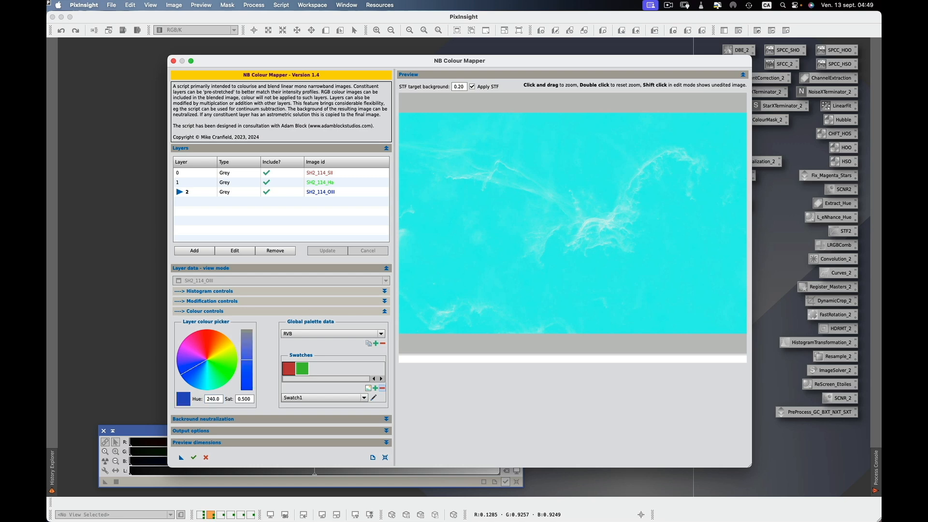
{"action": "left_click", "coordinate": [376, 388]}
Open the SH2_114_OIII layer for editing and update it.
{"action": "left_click", "coordinate": [320, 192]}
{"action": "left_click", "coordinate": [235, 251]}
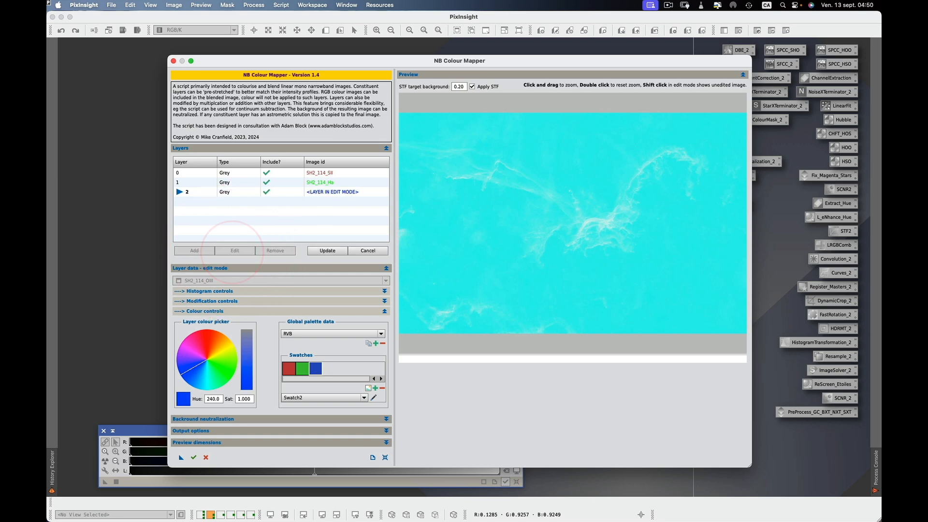
{"action": "left_click", "coordinate": [309, 192]}
{"action": "left_click", "coordinate": [327, 250]}
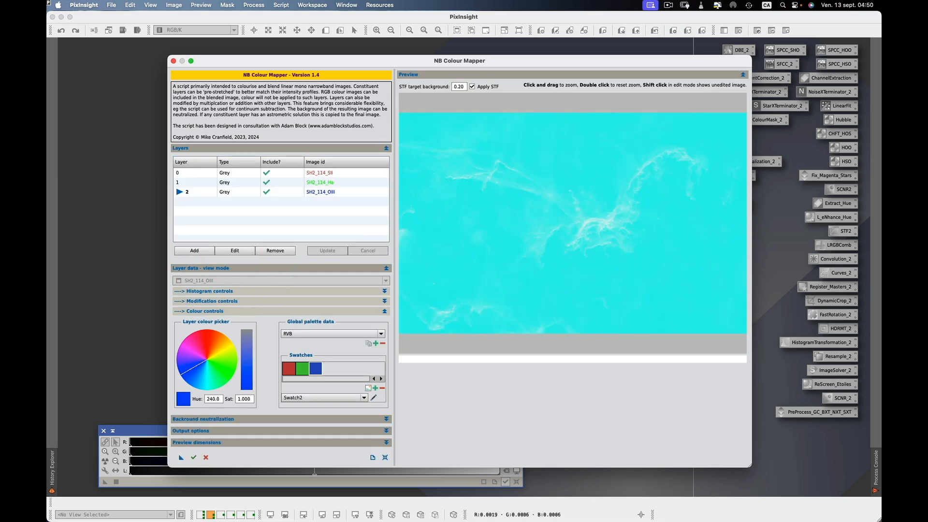
Recolor the SH2_114_Ha layer with the new palette's half-saturated green swatch and update the layer.
{"action": "left_click", "coordinate": [320, 183]}
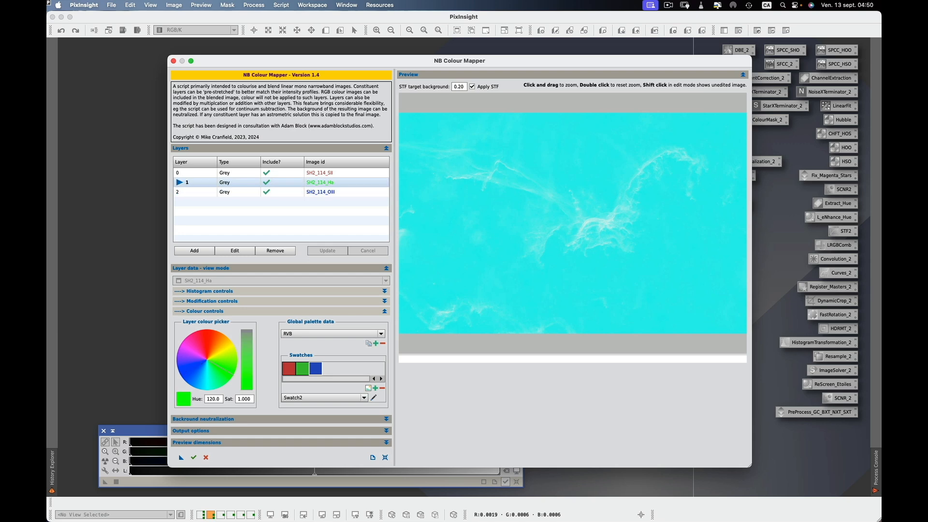
{"action": "left_click", "coordinate": [235, 250]}
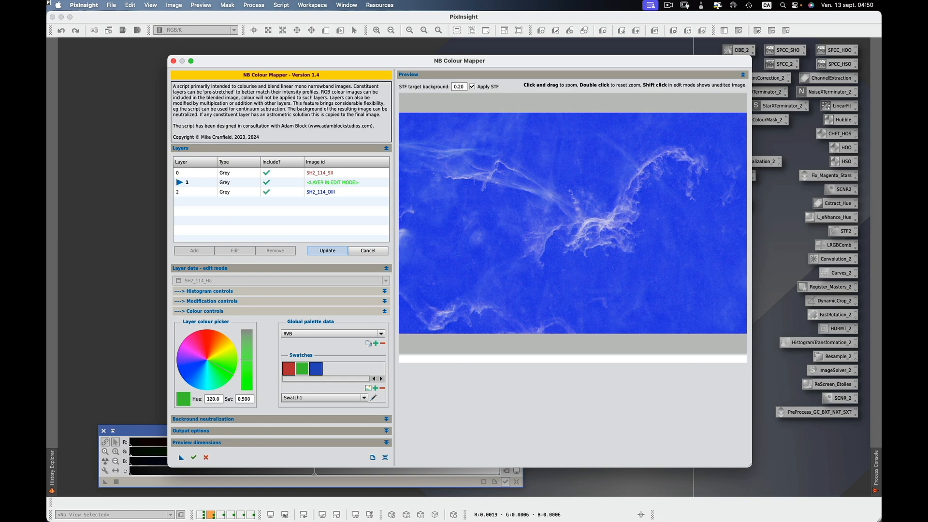
{"action": "left_click", "coordinate": [327, 251]}
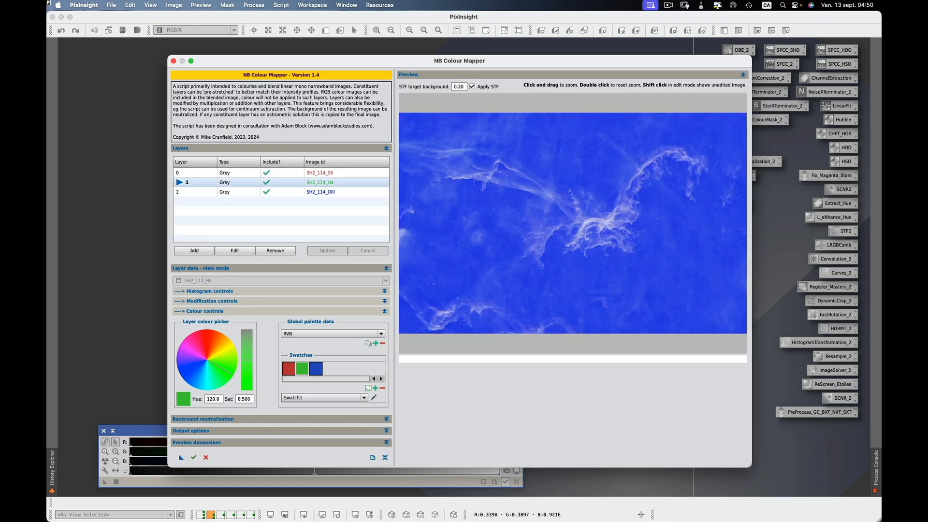
Edit the SH2_114_SII layer to use the new palette's half-saturated red swatch and update it.
{"action": "left_click", "coordinate": [203, 172]}
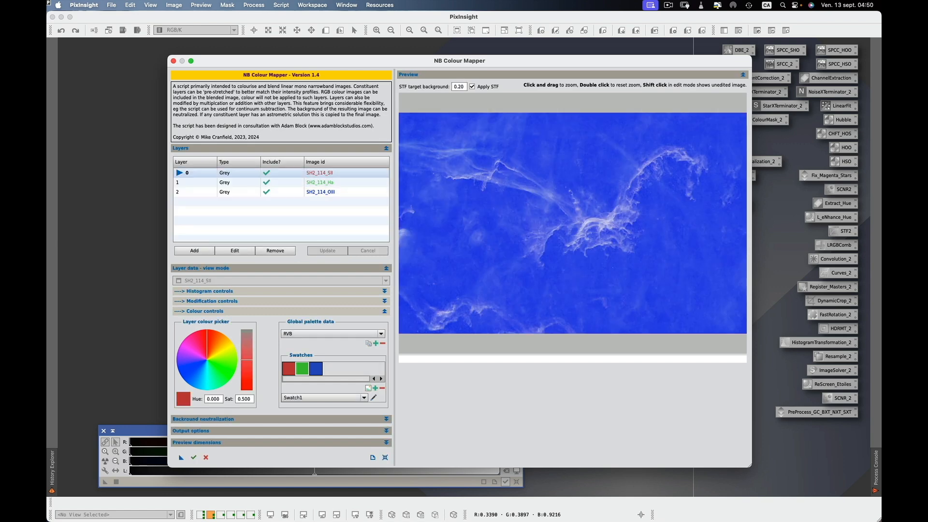
{"action": "left_click", "coordinate": [235, 251]}
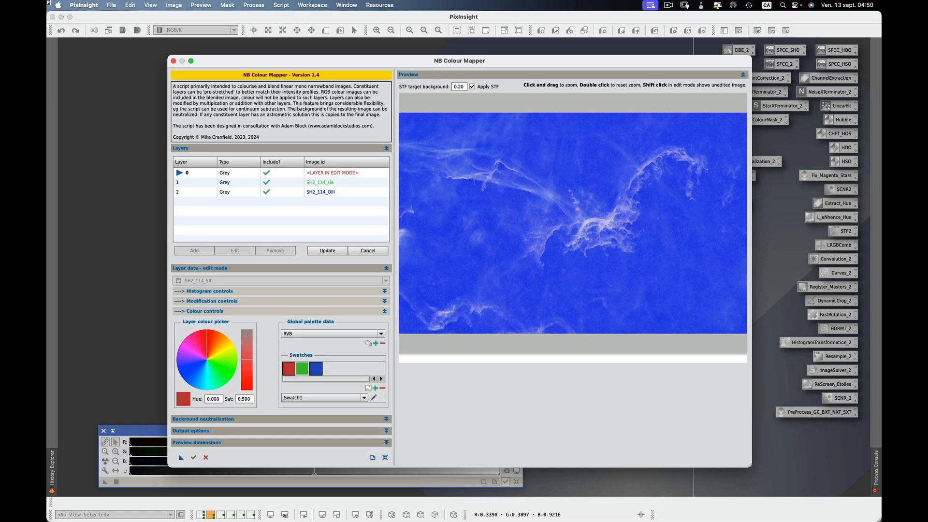
{"action": "left_click", "coordinate": [288, 369]}
{"action": "left_click", "coordinate": [327, 250]}
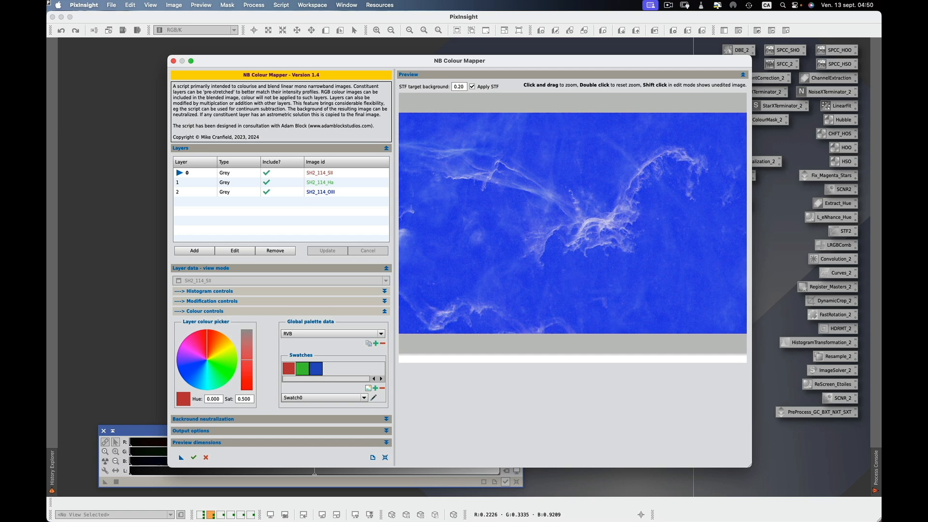
Set a dark area of the previewed nebula as the background region of interest and apply background neutralization.
{"action": "left_click_drag", "start_coordinate": [468, 203], "coordinate": [513, 247]}
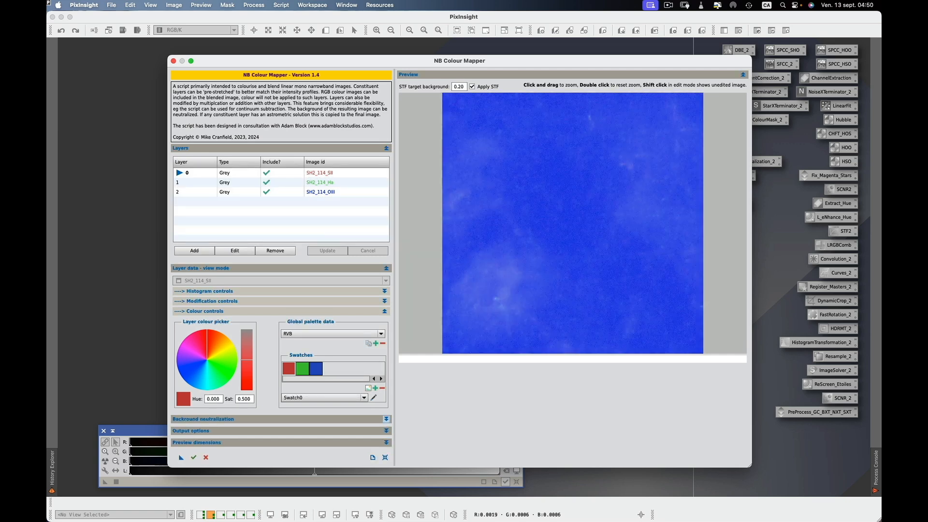
{"action": "left_click", "coordinate": [386, 420]}
{"action": "left_click", "coordinate": [294, 474]}
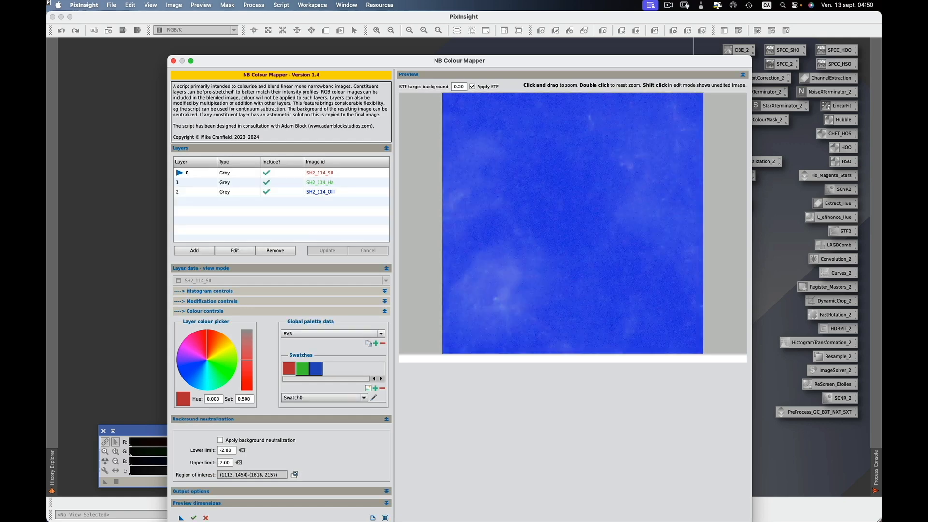
{"action": "left_click_drag", "start_coordinate": [543, 167], "coordinate": [588, 227]}
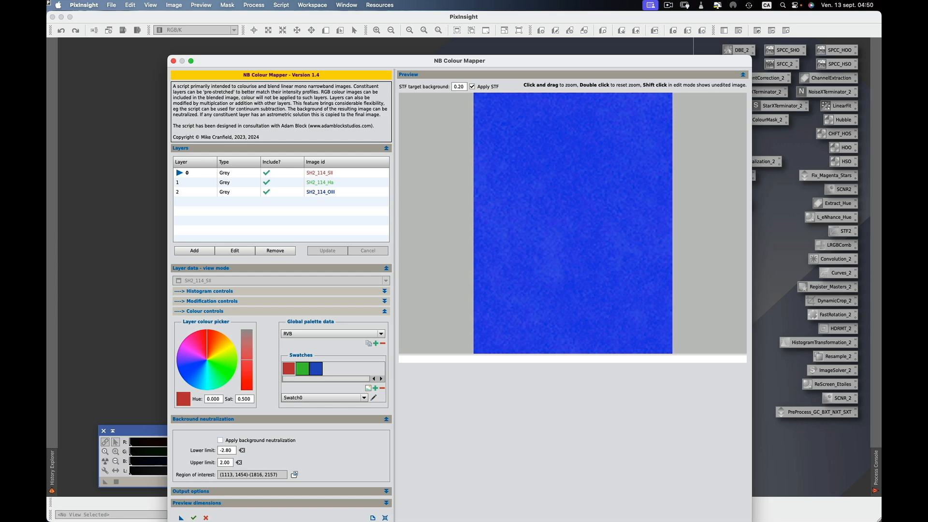
{"action": "left_click", "coordinate": [221, 440]}
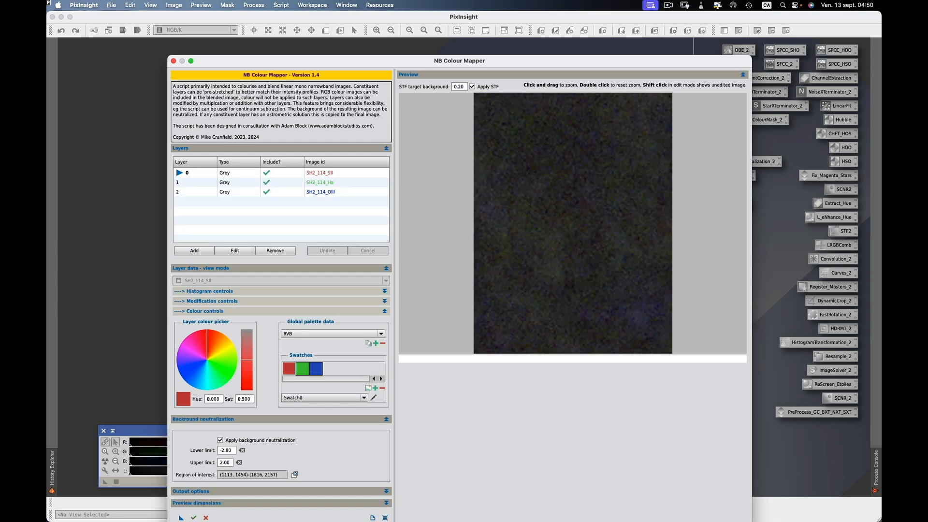
{"action": "double_click", "coordinate": [573, 223]}
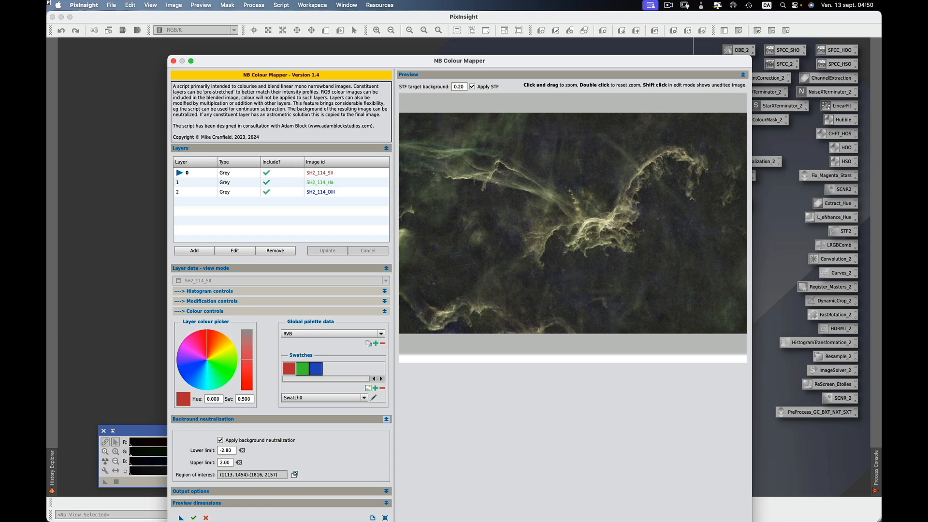
{"action": "left_click", "coordinate": [386, 418]}
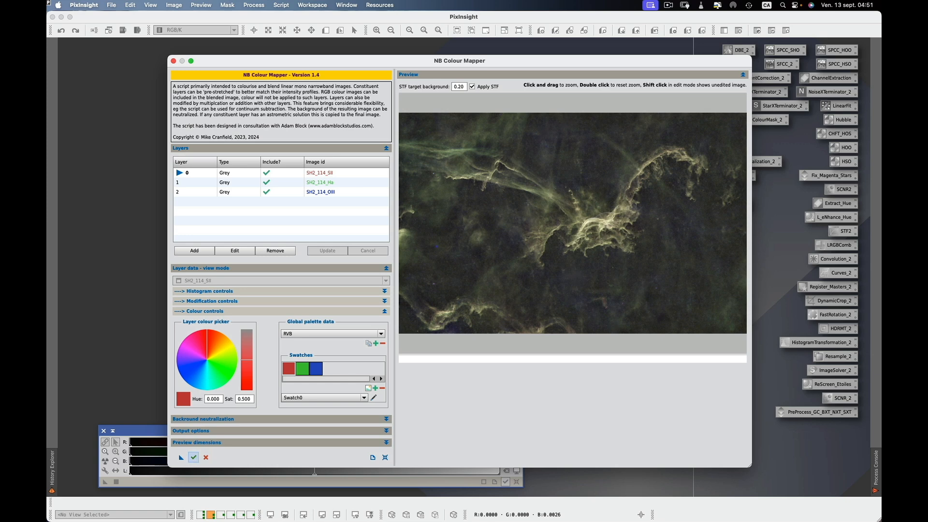
Generate the blended color image, close the NB Colour Mapper and move the new image window clear on the workspace.
{"action": "left_click", "coordinate": [194, 458]}
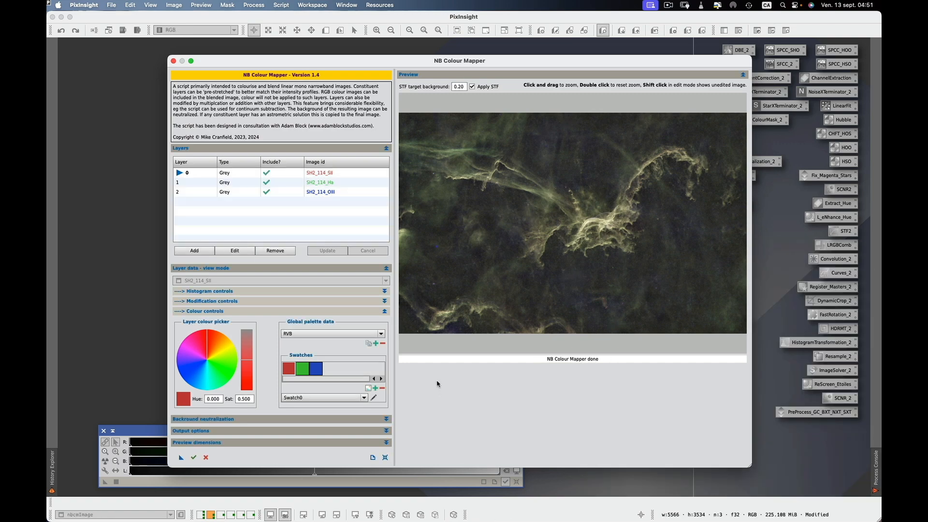
{"action": "left_click", "coordinate": [174, 62]}
{"action": "left_click_drag", "start_coordinate": [373, 70], "coordinate": [223, 71]}
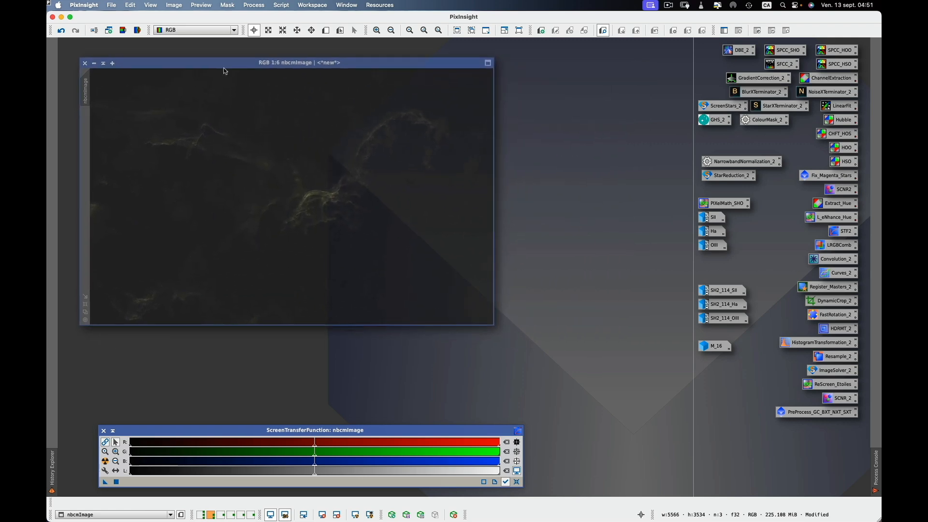
Rename the new color image to SH2_114_SHO and auto-stretch its display.
{"action": "double_click", "coordinate": [86, 99]}
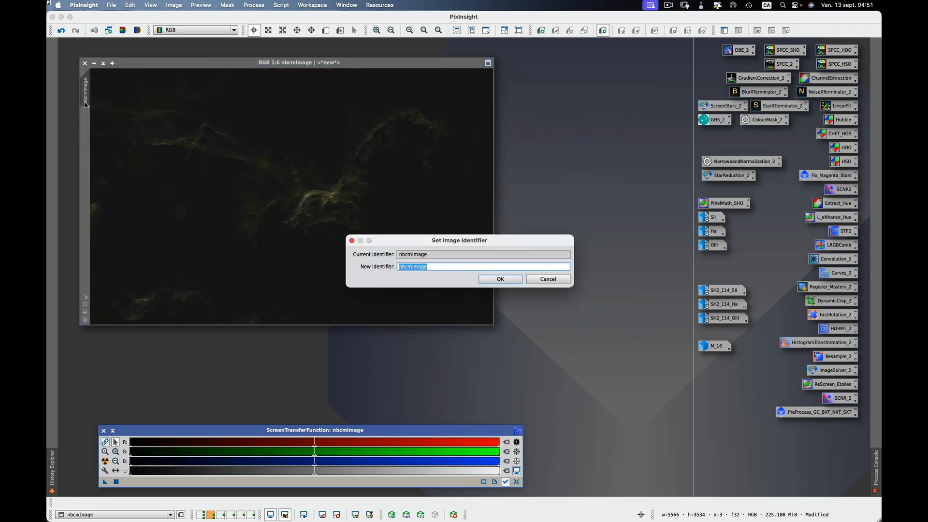
{"action": "type", "text": "SH2_114_SHO"}
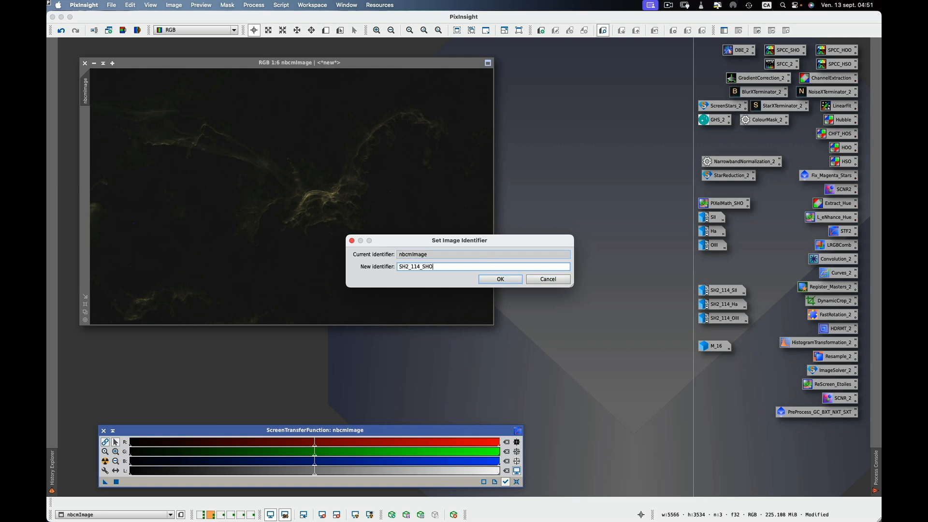
{"action": "left_click", "coordinate": [505, 278]}
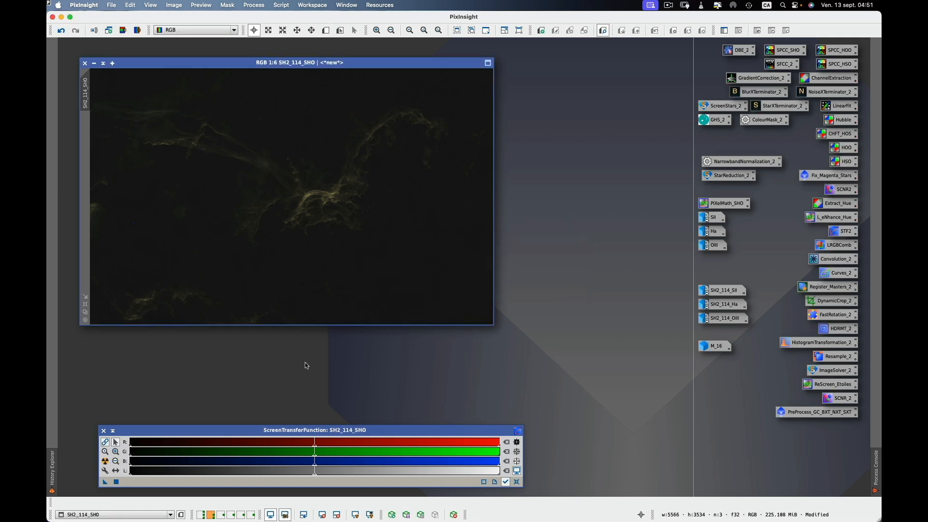
{"action": "left_click", "coordinate": [105, 461]}
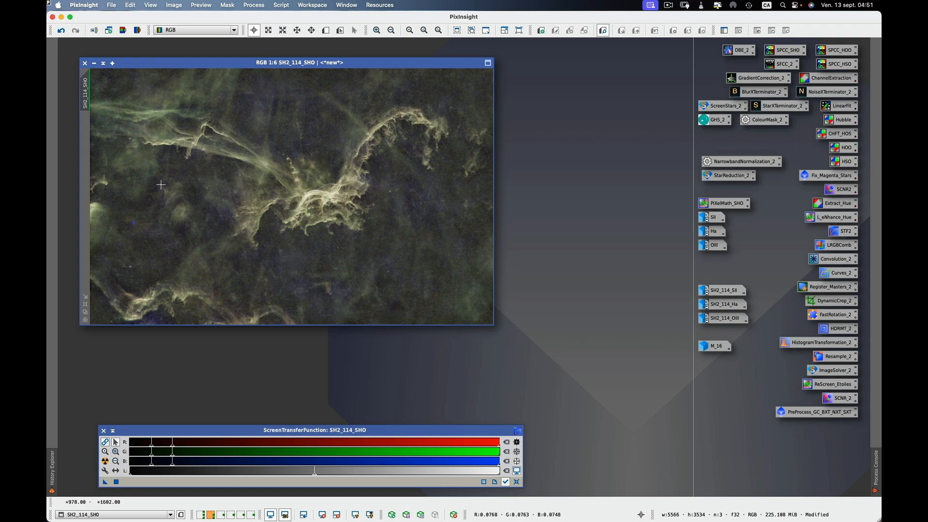
Reopen NB Colour Mapper, recolor the SH2_114_Ha layer to teal with hue 164.9, store that color as a swatch, and update the layer.
{"action": "left_click", "coordinate": [282, 6]}
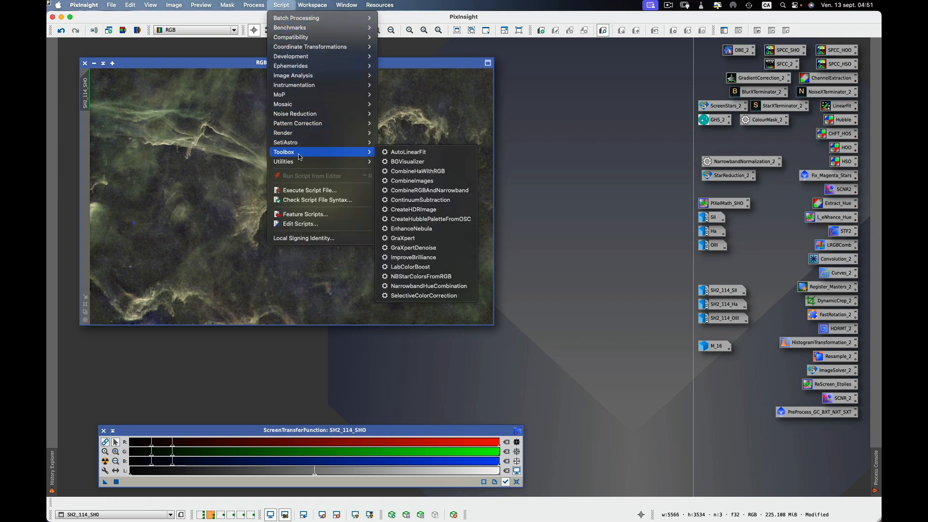
{"action": "mouse_move", "coordinate": [300, 163]}
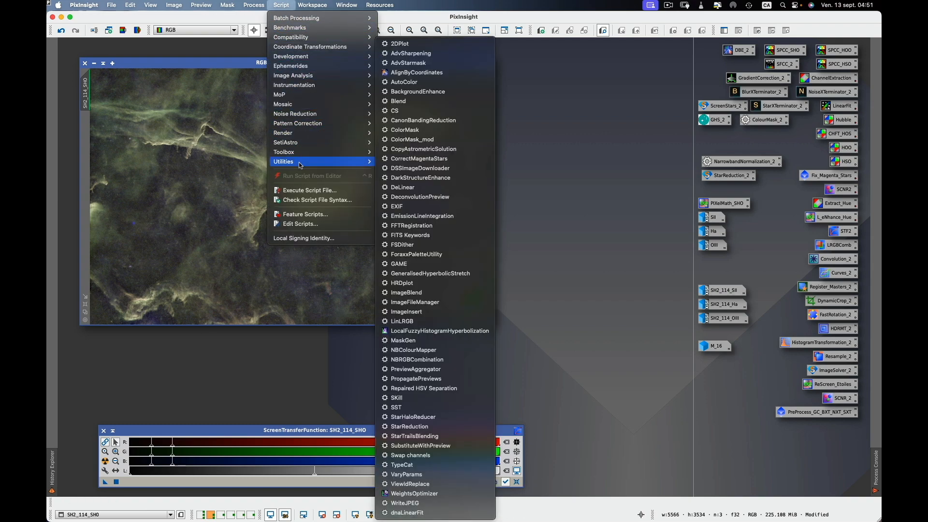
{"action": "left_click", "coordinate": [413, 352]}
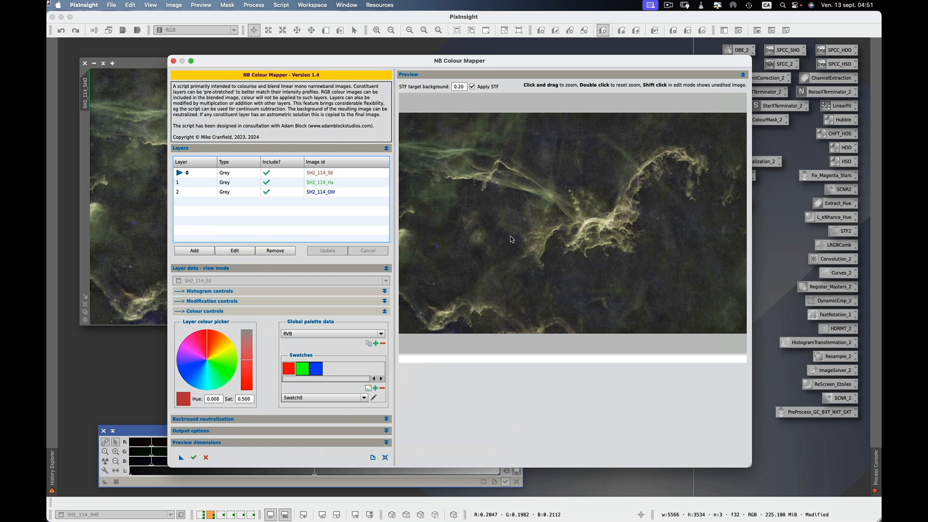
{"action": "left_click", "coordinate": [338, 182]}
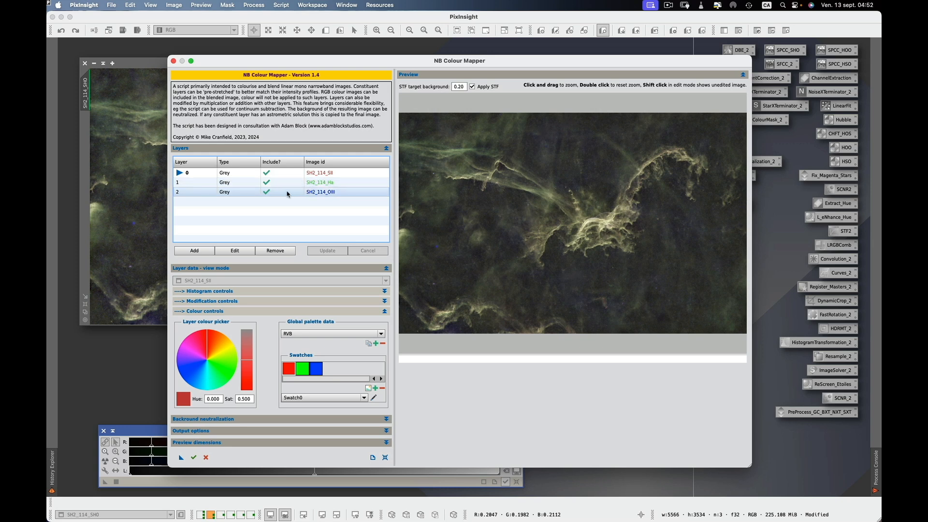
{"action": "left_click", "coordinate": [343, 182]}
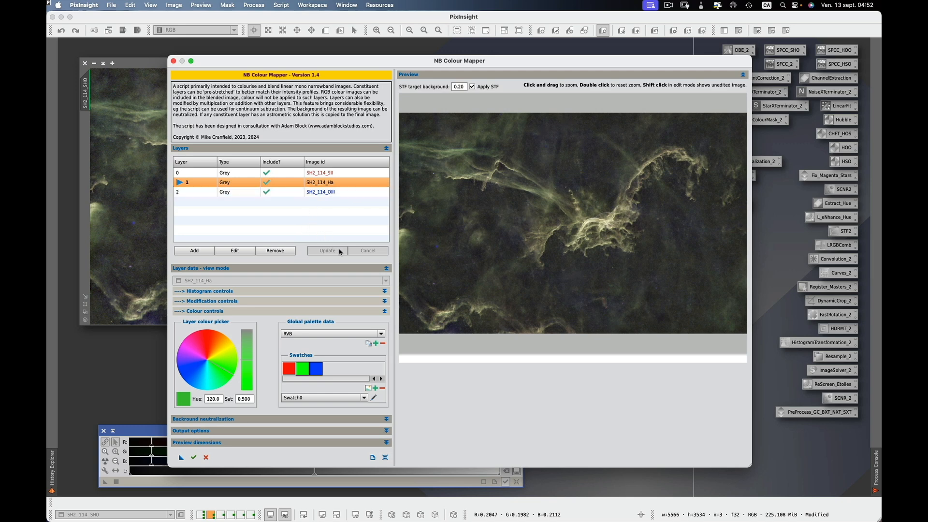
{"action": "left_click", "coordinate": [236, 251]}
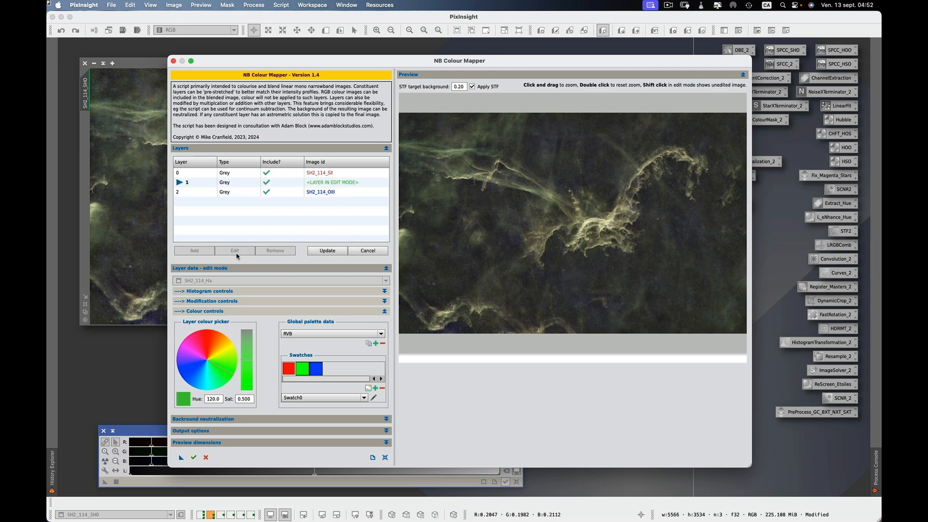
{"action": "left_click", "coordinate": [211, 378]}
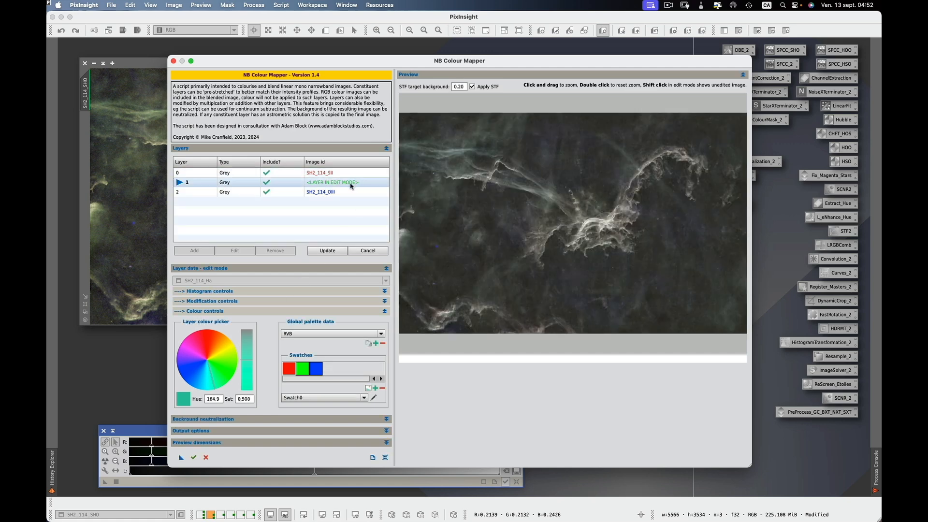
{"action": "left_click", "coordinate": [375, 388]}
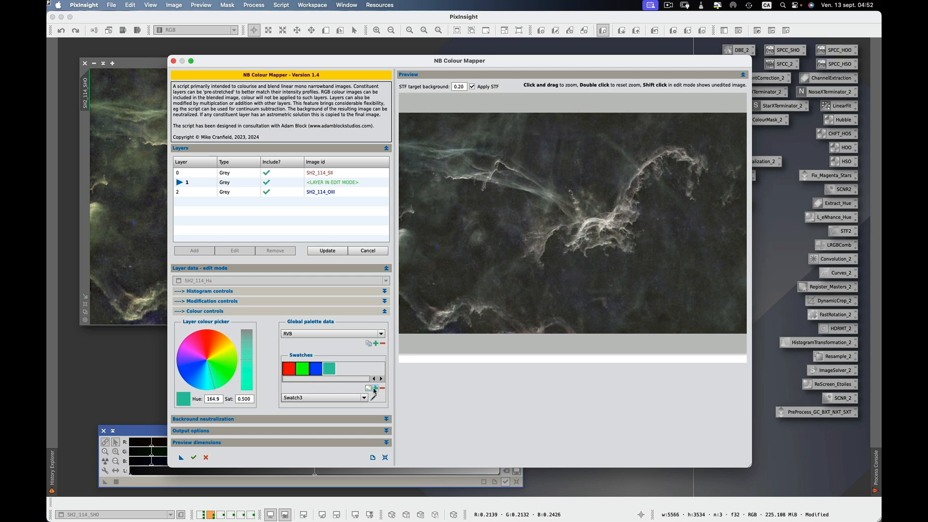
{"action": "left_click", "coordinate": [333, 251]}
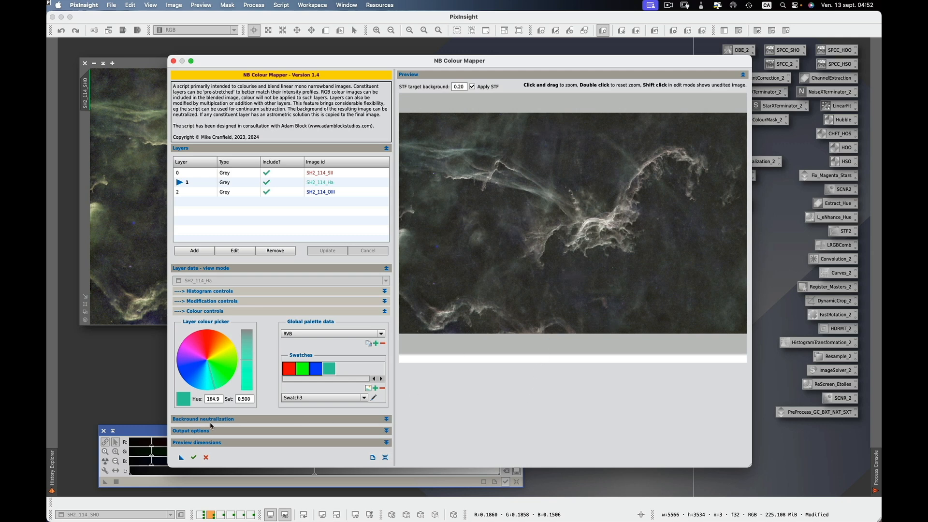
Generate the color image with the teal Ha layer, close the script, and auto-stretch the new image's display.
{"action": "left_click", "coordinate": [386, 419]}
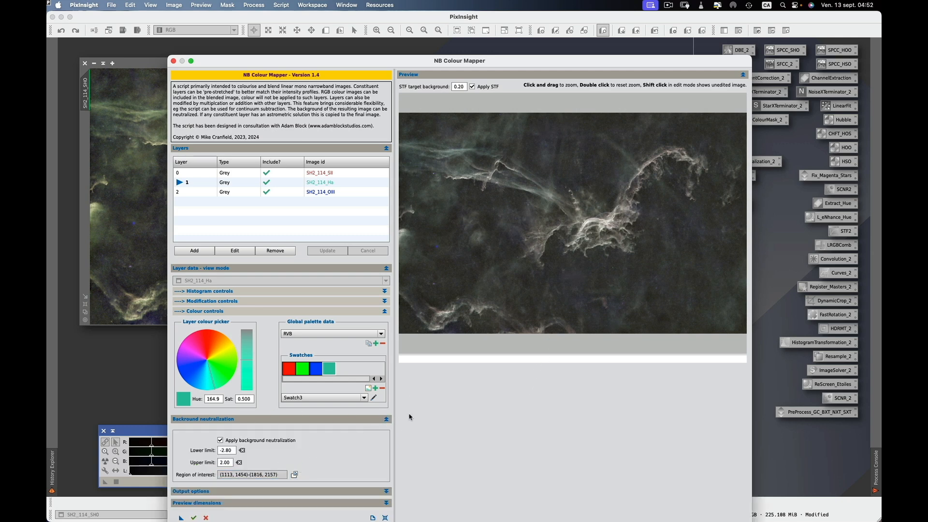
{"action": "left_click", "coordinate": [386, 419]}
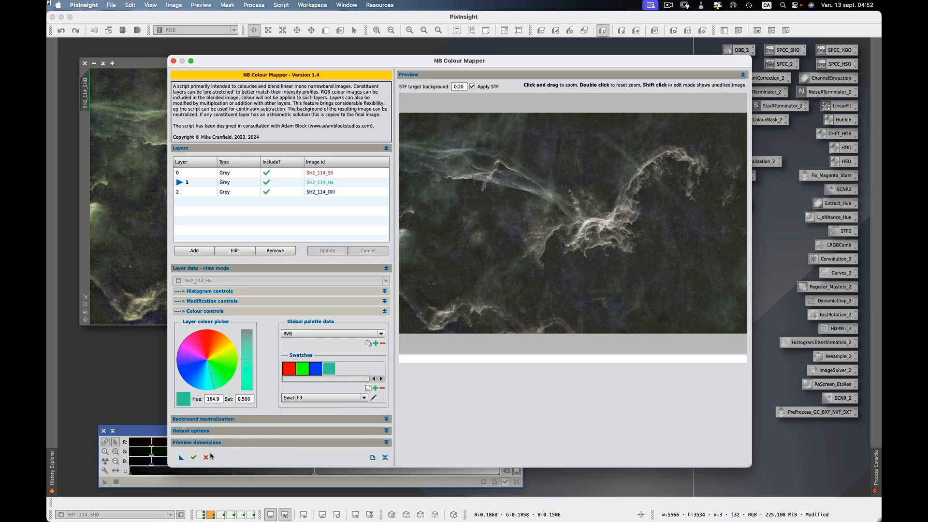
{"action": "left_click", "coordinate": [193, 457]}
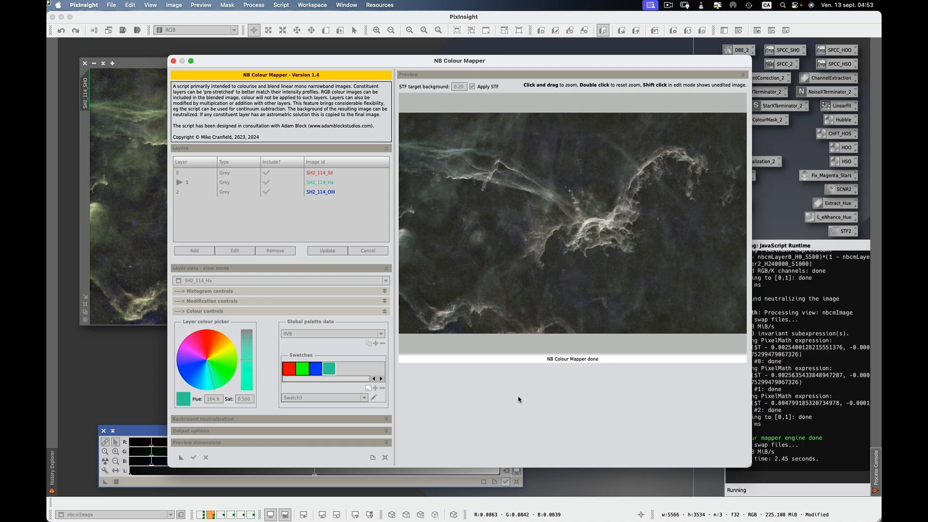
{"action": "left_click", "coordinate": [173, 62]}
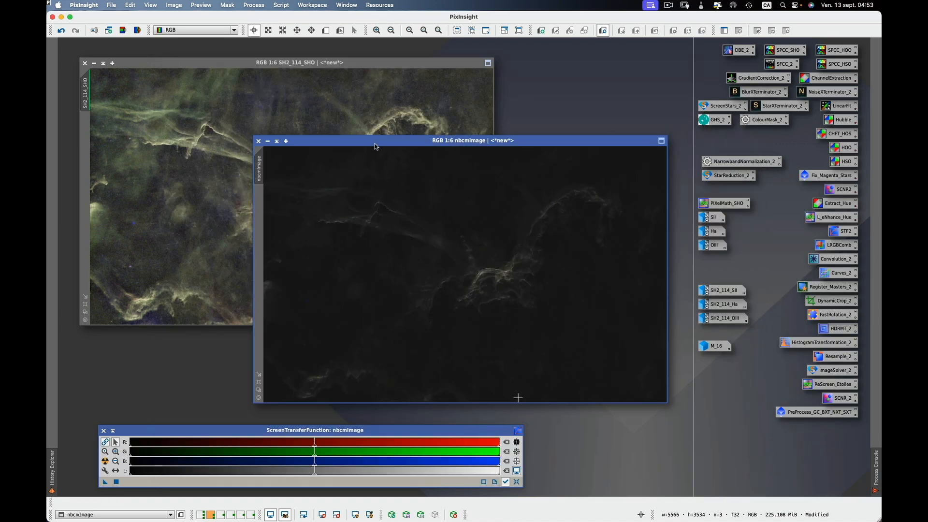
{"action": "left_click_drag", "start_coordinate": [376, 146], "coordinate": [246, 96]}
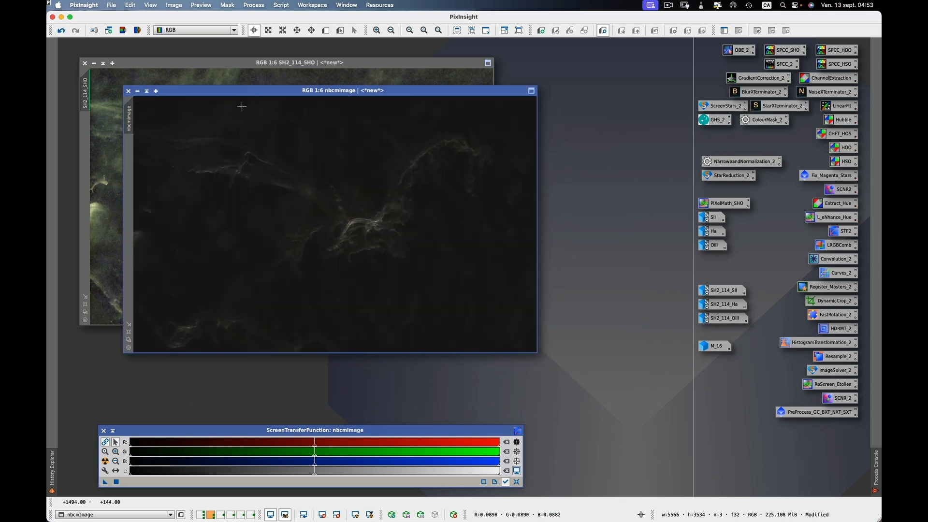
{"action": "left_click", "coordinate": [106, 461]}
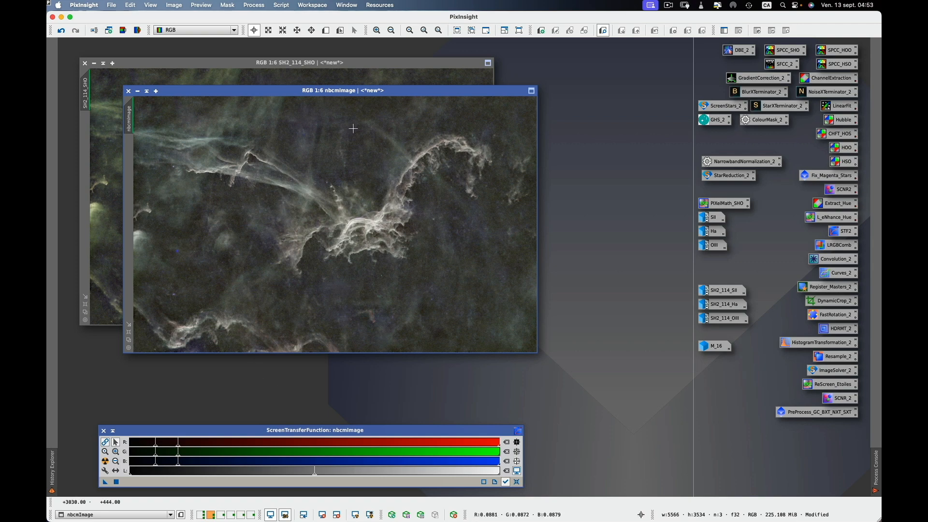
Reopen NB Colour Mapper, edit the SH2_114_Ha layer to a yellow with hue 65.66, and store that color as a swatch.
{"action": "left_click", "coordinate": [281, 6]}
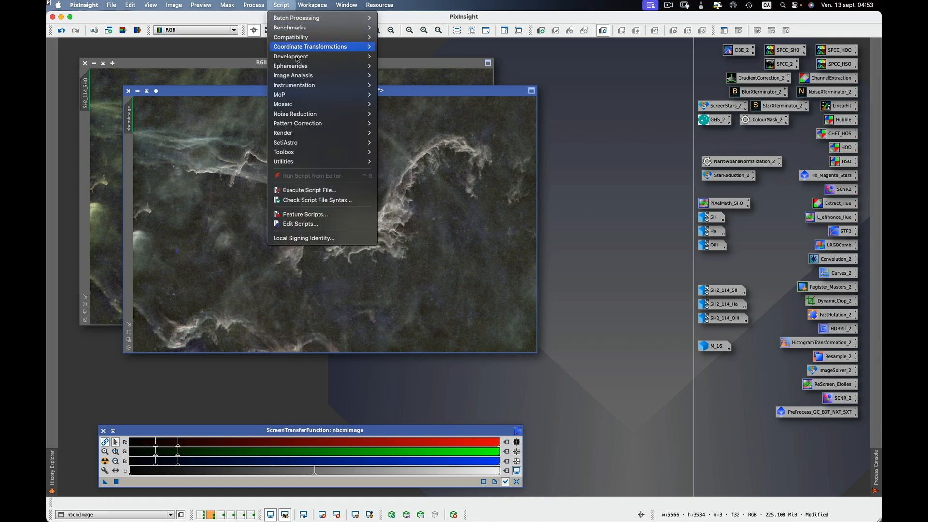
{"action": "mouse_move", "coordinate": [308, 163]}
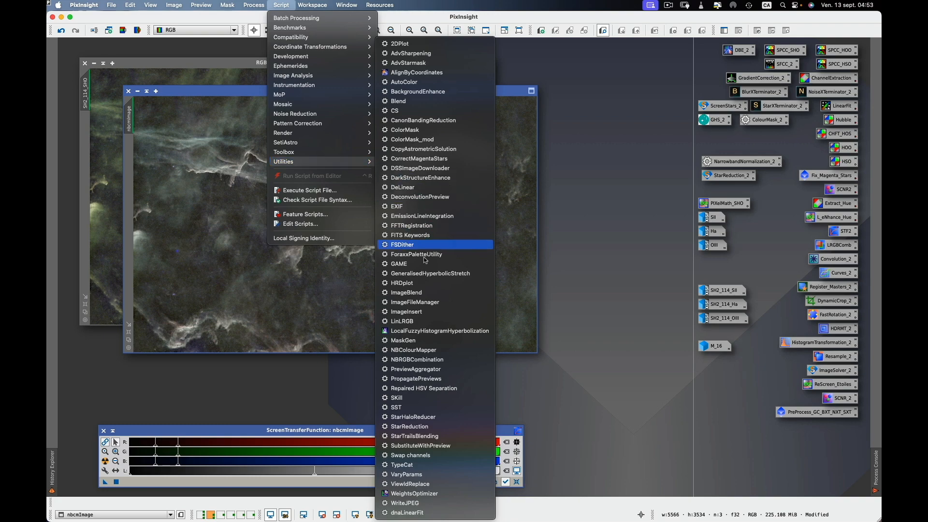
{"action": "left_click", "coordinate": [415, 349]}
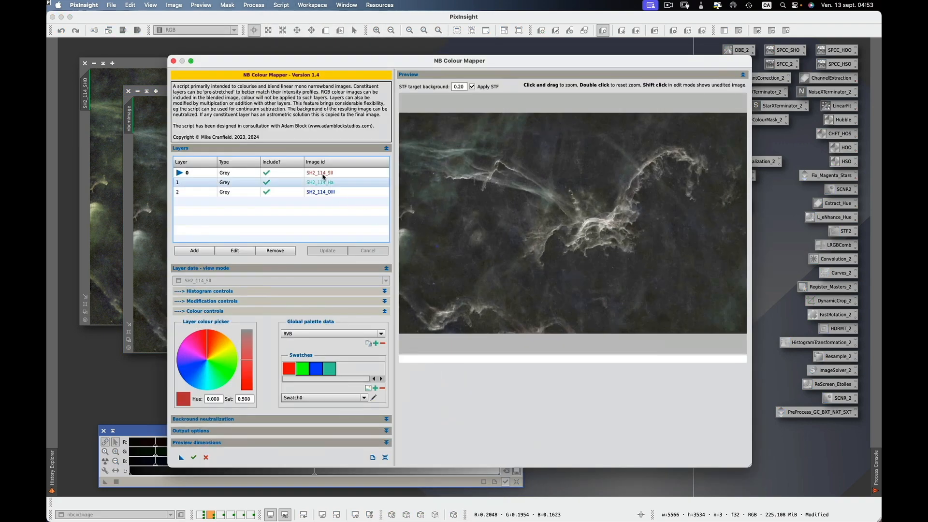
{"action": "left_click", "coordinate": [322, 183]}
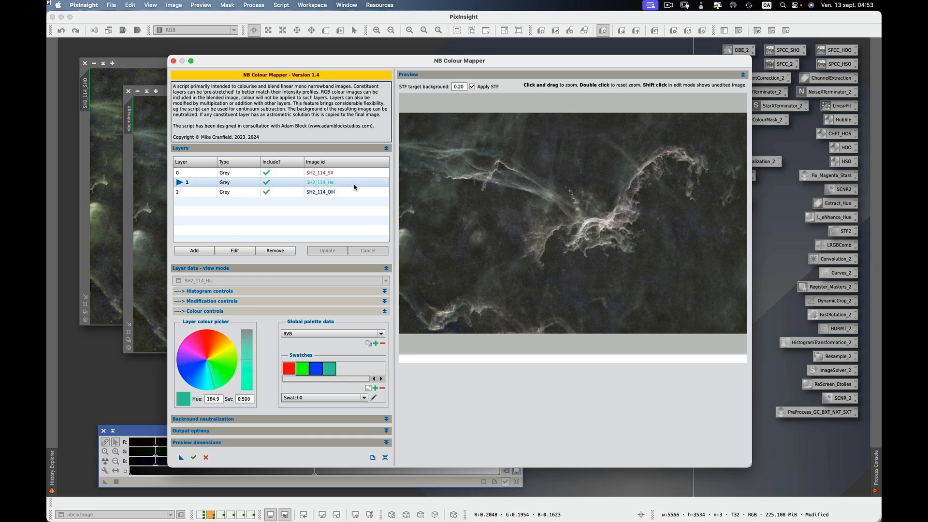
{"action": "left_click", "coordinate": [235, 250]}
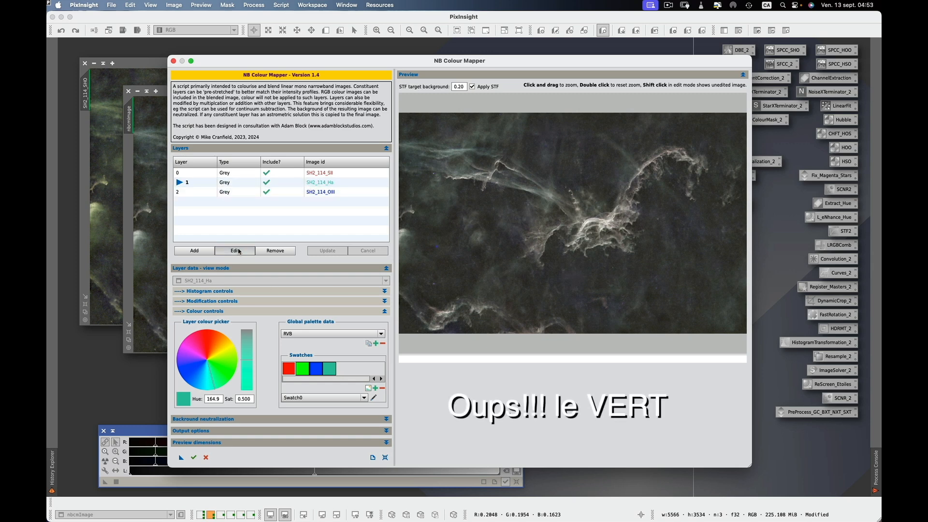
{"action": "left_click", "coordinate": [226, 354]}
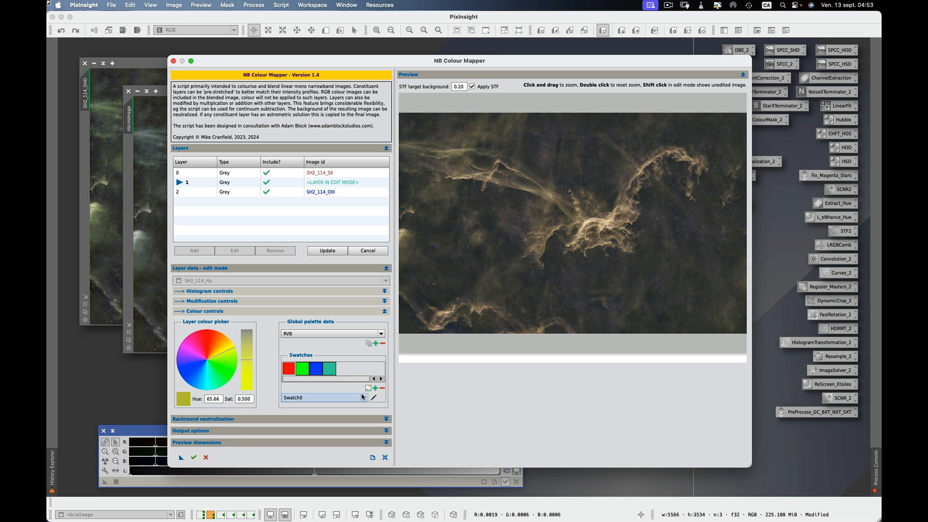
{"action": "left_click", "coordinate": [376, 388]}
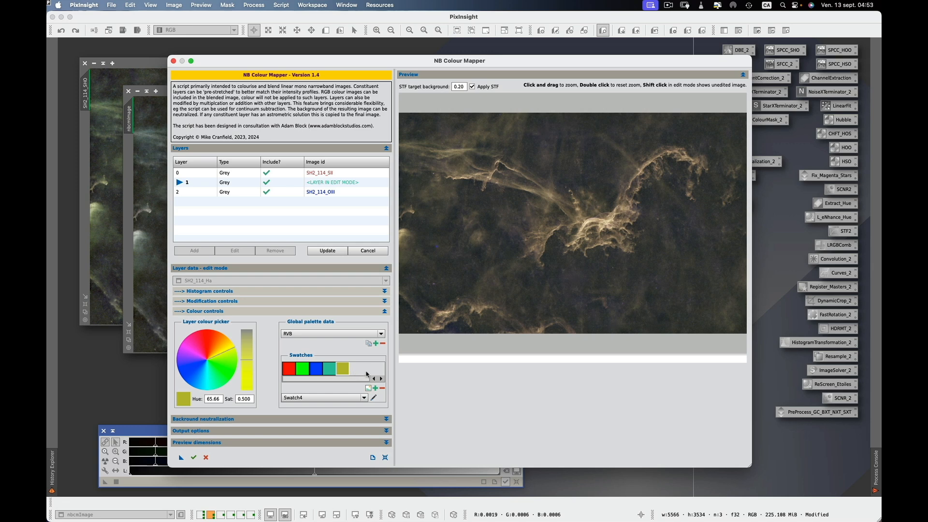
Update the SH2_114_Ha layer with its yellow color, generate the color image, and close the NB Colour Mapper script.
{"action": "left_click", "coordinate": [193, 457]}
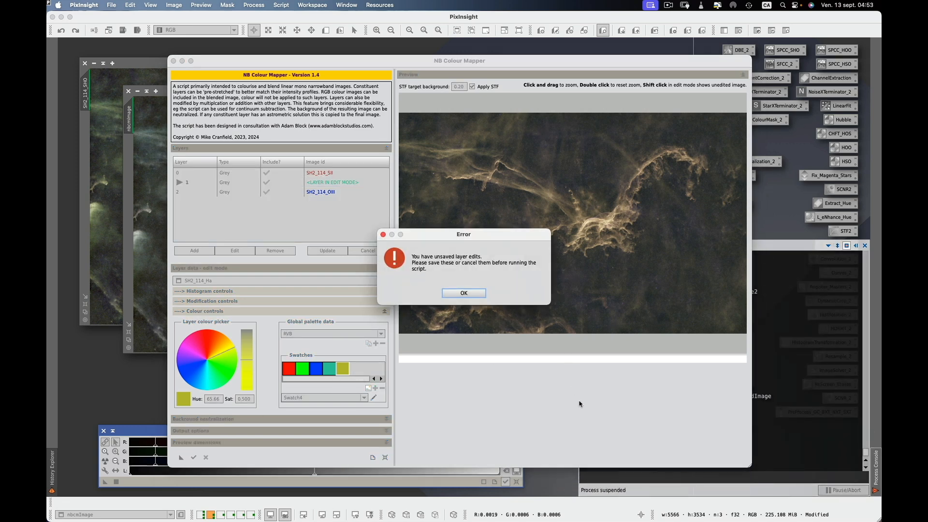
{"action": "left_click", "coordinate": [463, 293]}
{"action": "left_click", "coordinate": [340, 182]}
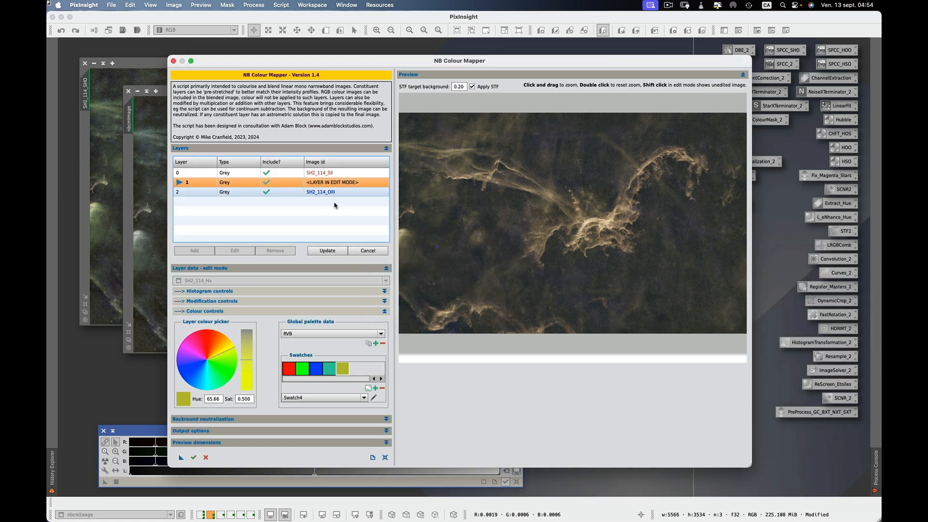
{"action": "left_click", "coordinate": [328, 251]}
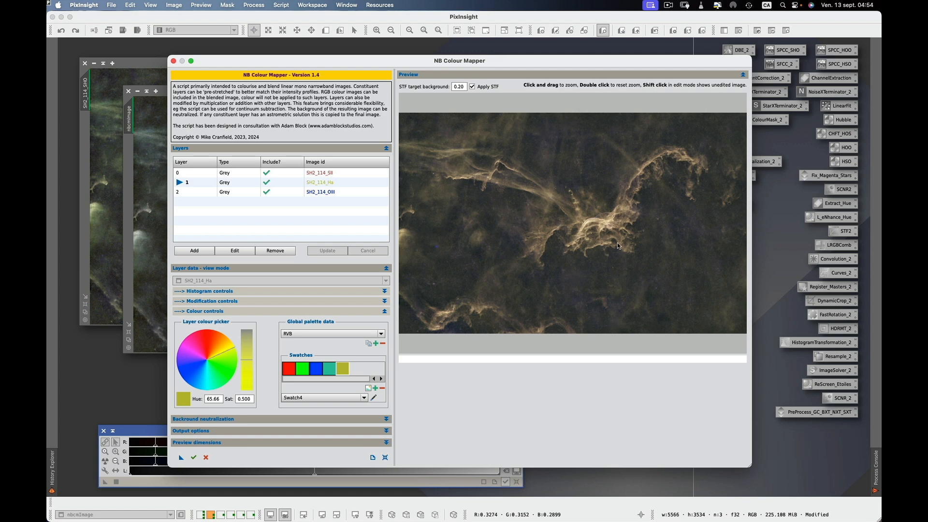
{"action": "left_click", "coordinate": [193, 458]}
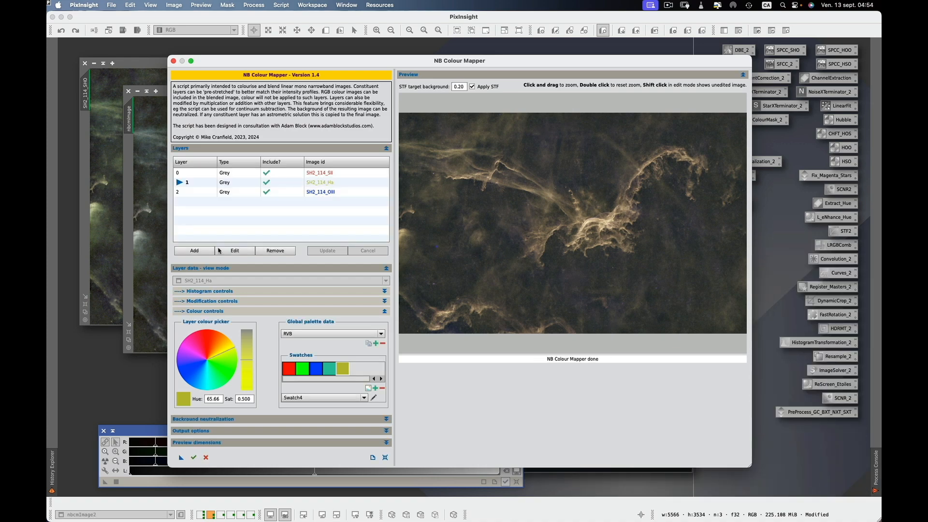
{"action": "left_click", "coordinate": [173, 61]}
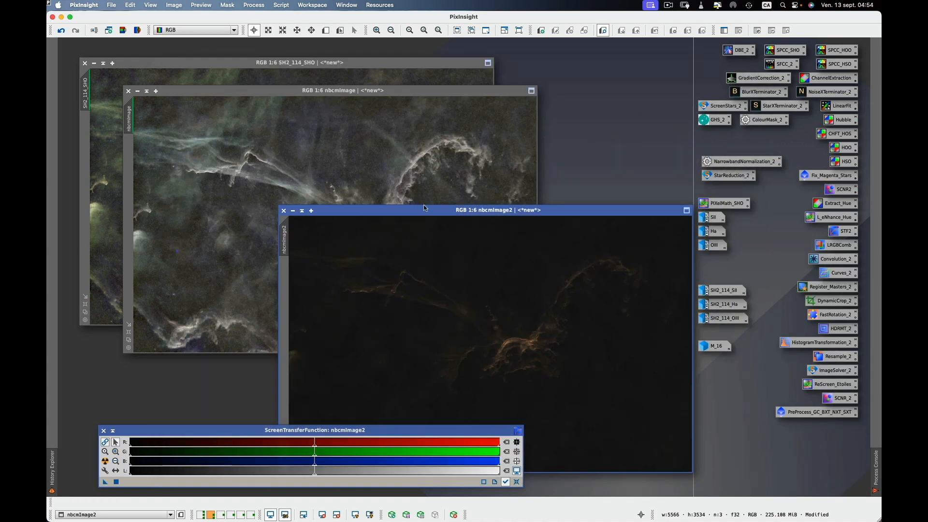
Move the new image beside the earlier versions, auto-stretch its display, and bring the teal Ha version to the front for comparison.
{"action": "left_click_drag", "start_coordinate": [424, 208], "coordinate": [341, 116]}
{"action": "left_click", "coordinate": [105, 462]}
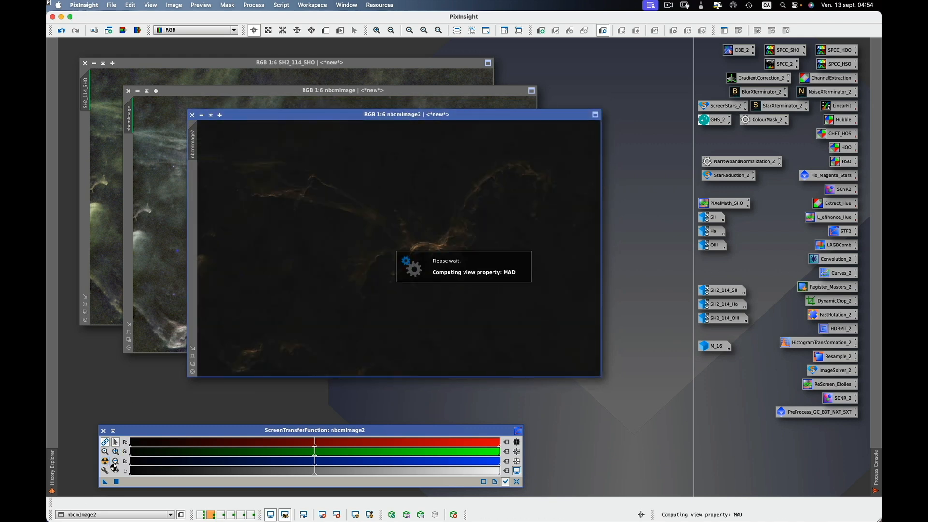
{"action": "left_click", "coordinate": [430, 95]}
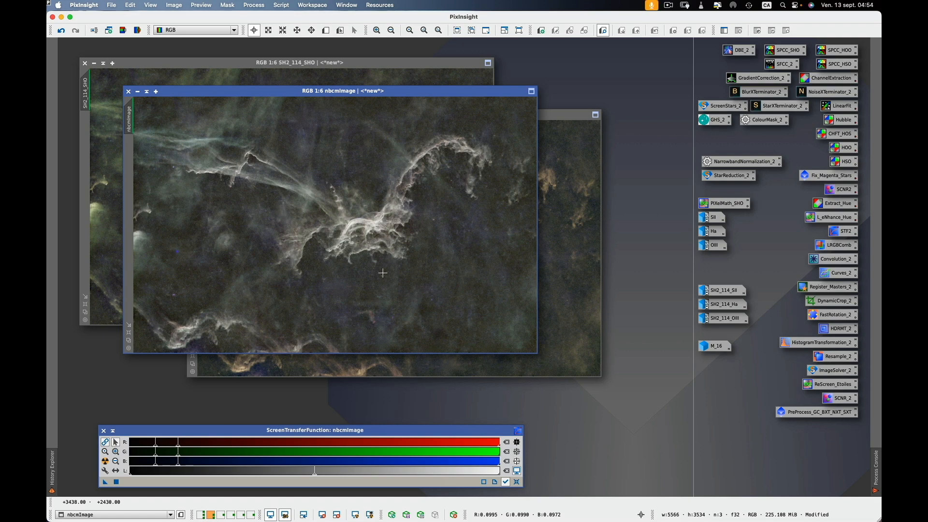
Review the saved Hubble ChannelCombination settings and the channel expressions of the saved SHO PixelMath process, closing both without applying them.
{"action": "double_click", "coordinate": [846, 121]}
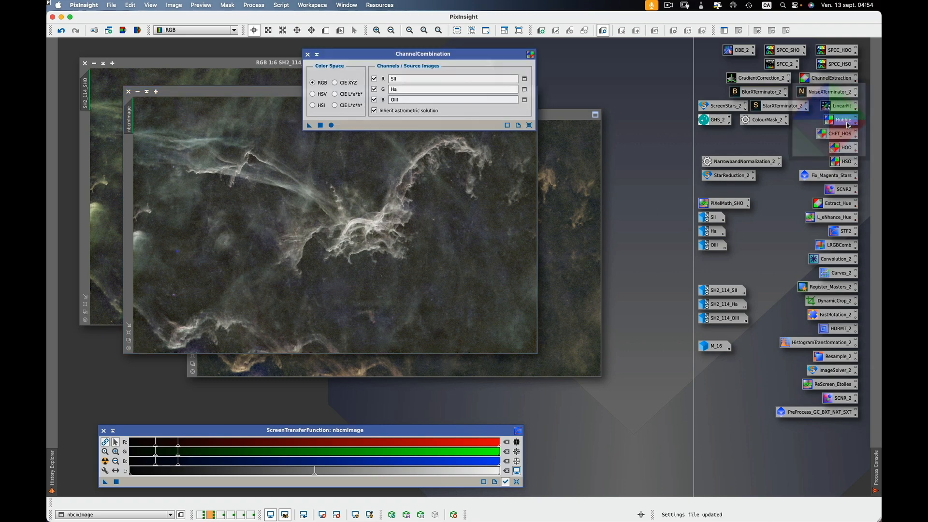
{"action": "left_click", "coordinate": [308, 54]}
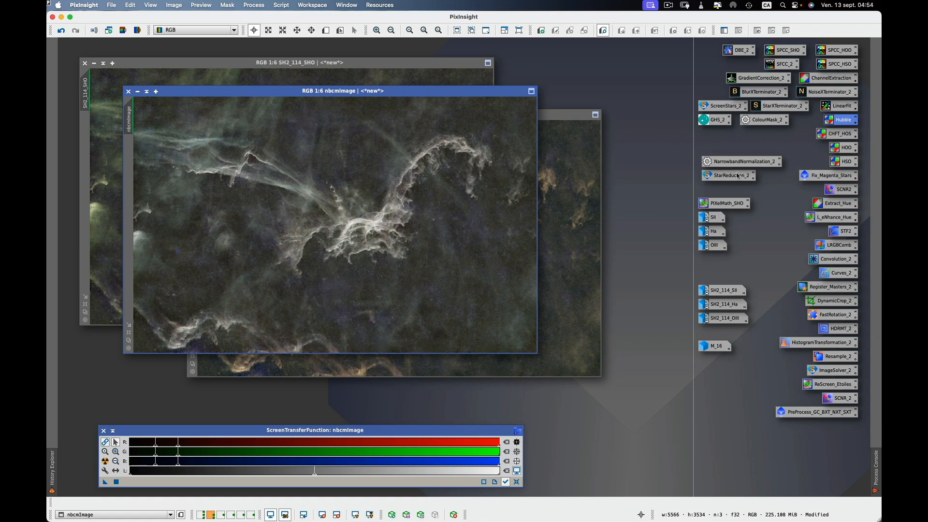
{"action": "double_click", "coordinate": [729, 207]}
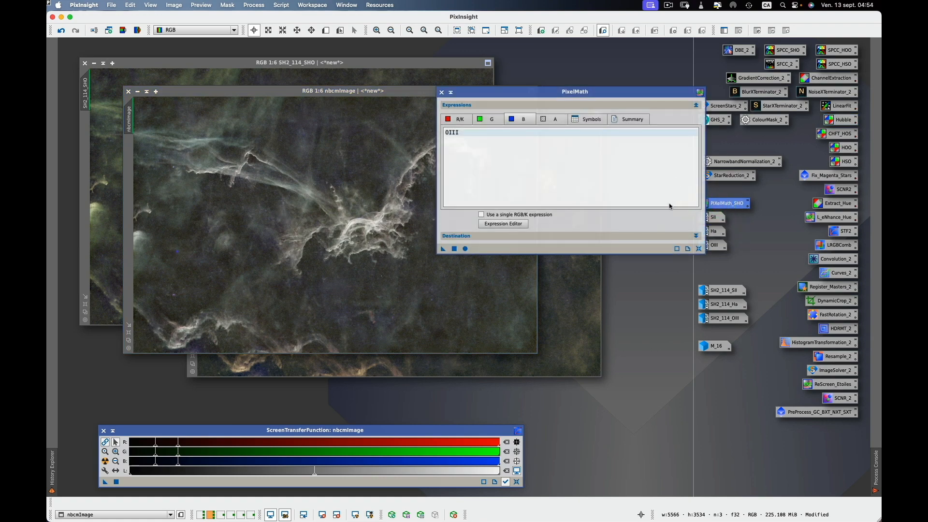
{"action": "left_click", "coordinate": [489, 119]}
{"action": "left_click", "coordinate": [461, 119]}
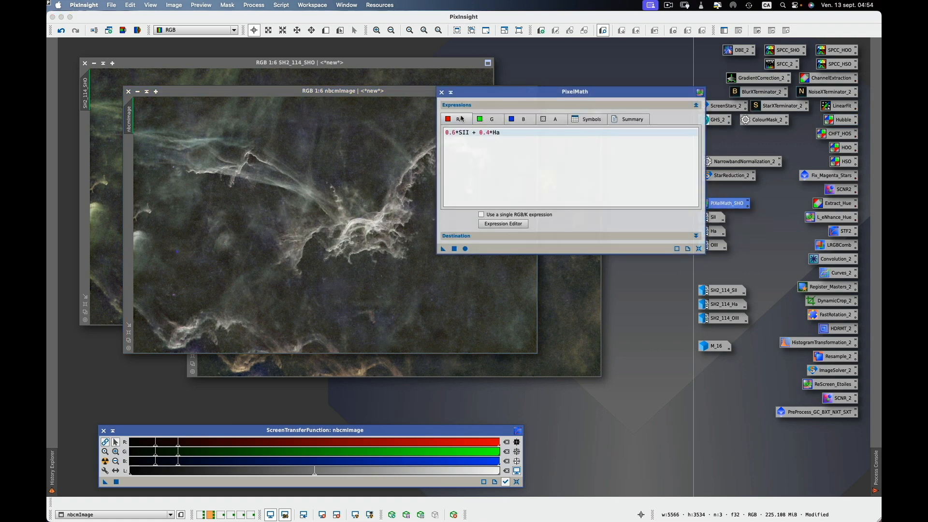
{"action": "left_click", "coordinate": [441, 92]}
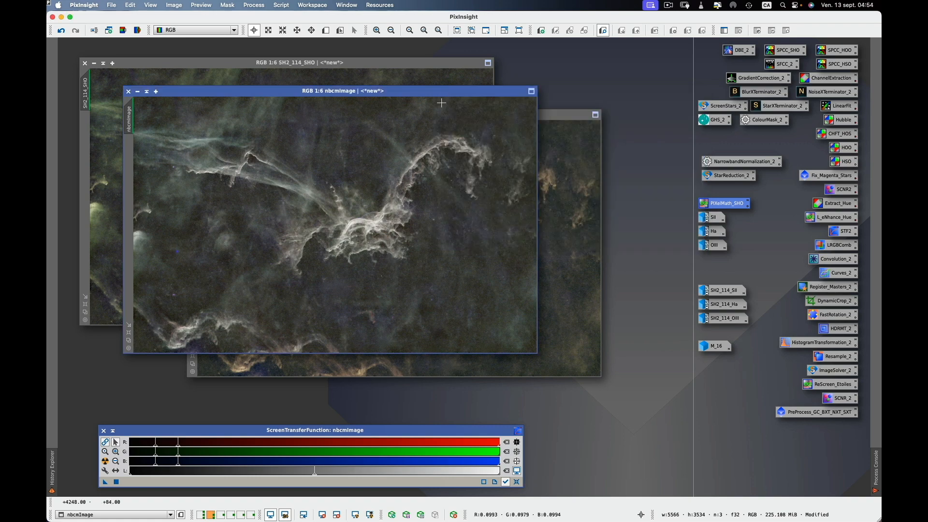
{"action": "left_click_drag", "start_coordinate": [437, 93], "coordinate": [437, 93]}
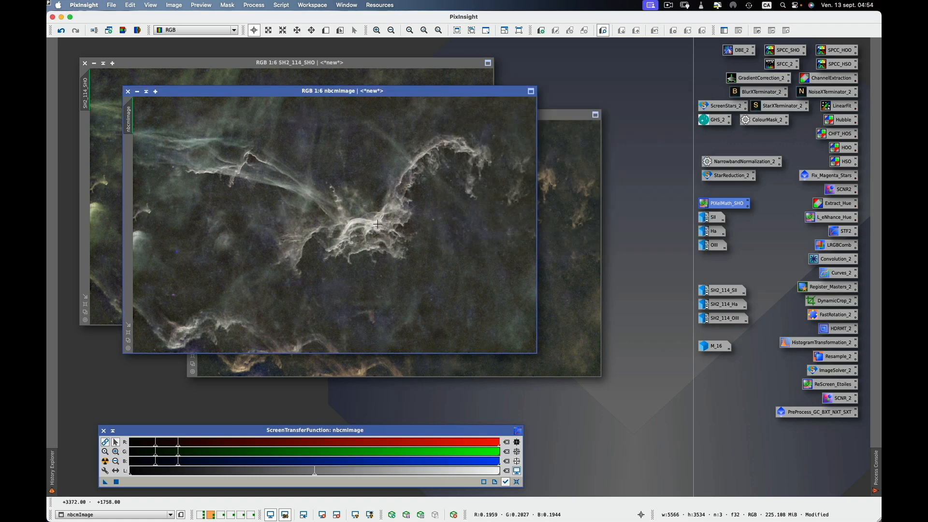